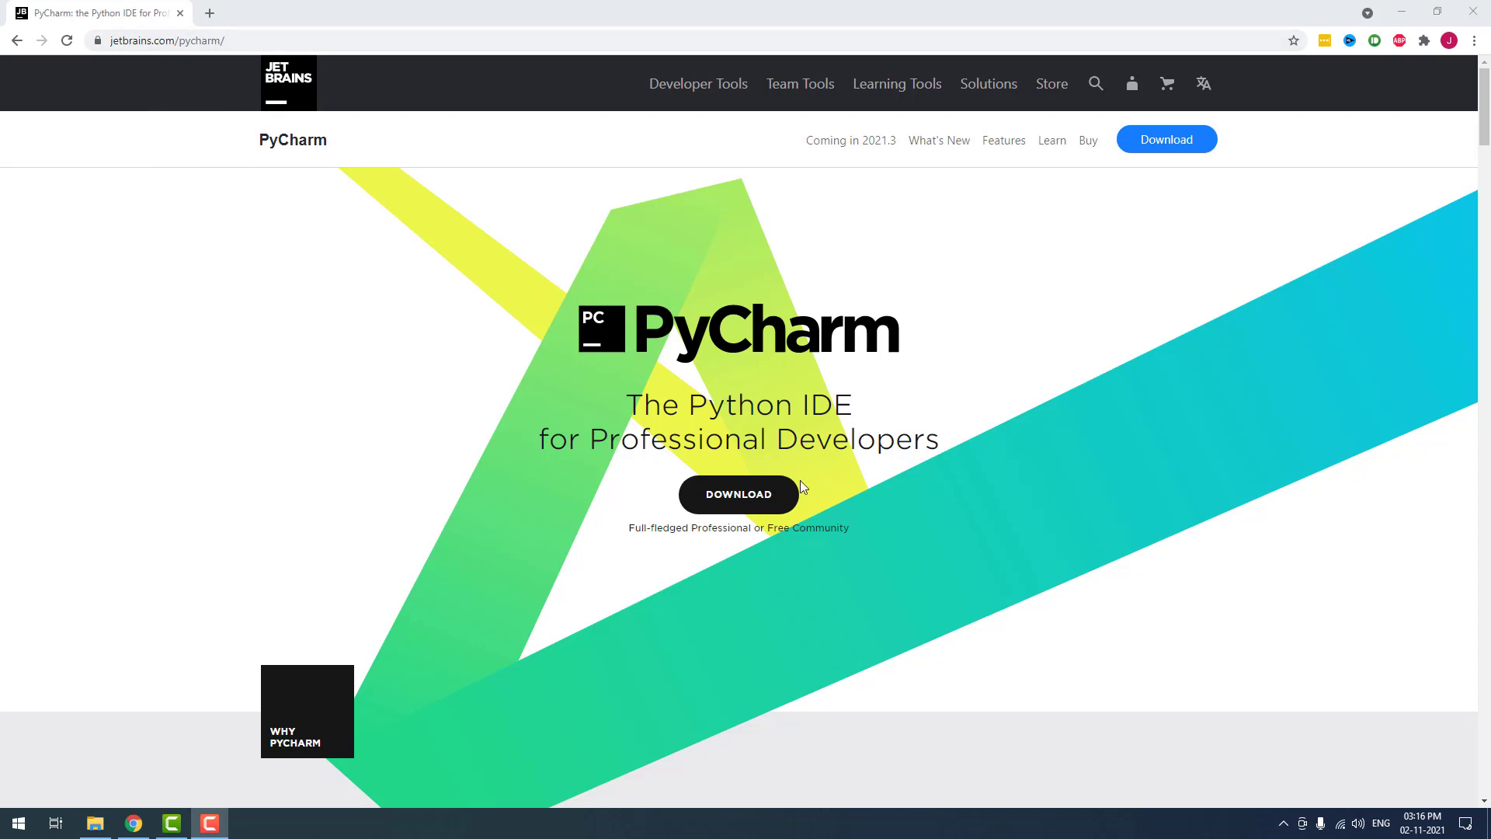
# Step: Download the Windows installer of PyCharm Community from the JetBrains download page
pyautogui.click(742, 493)
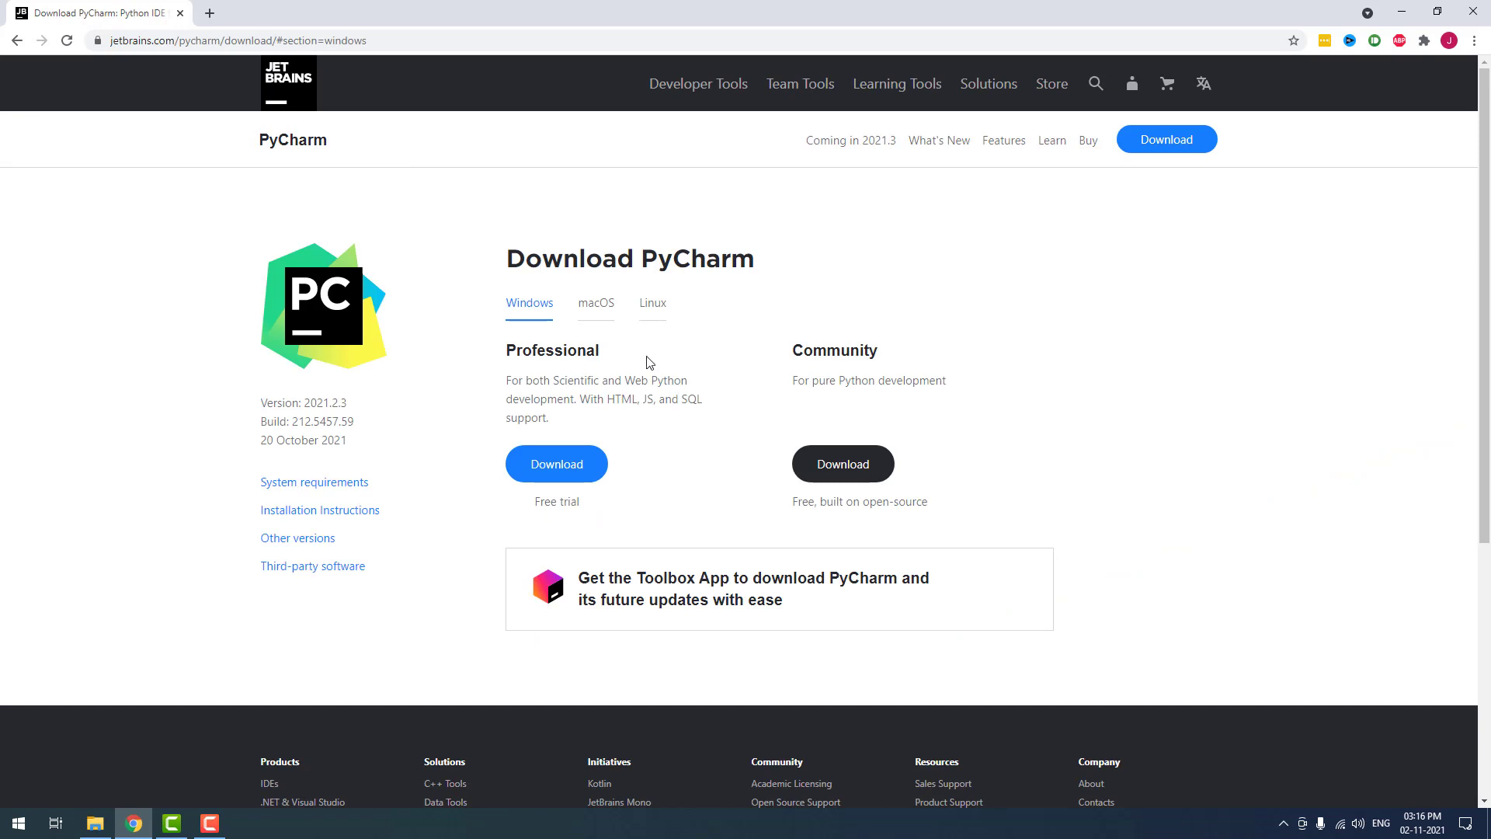
pyautogui.click(584, 309)
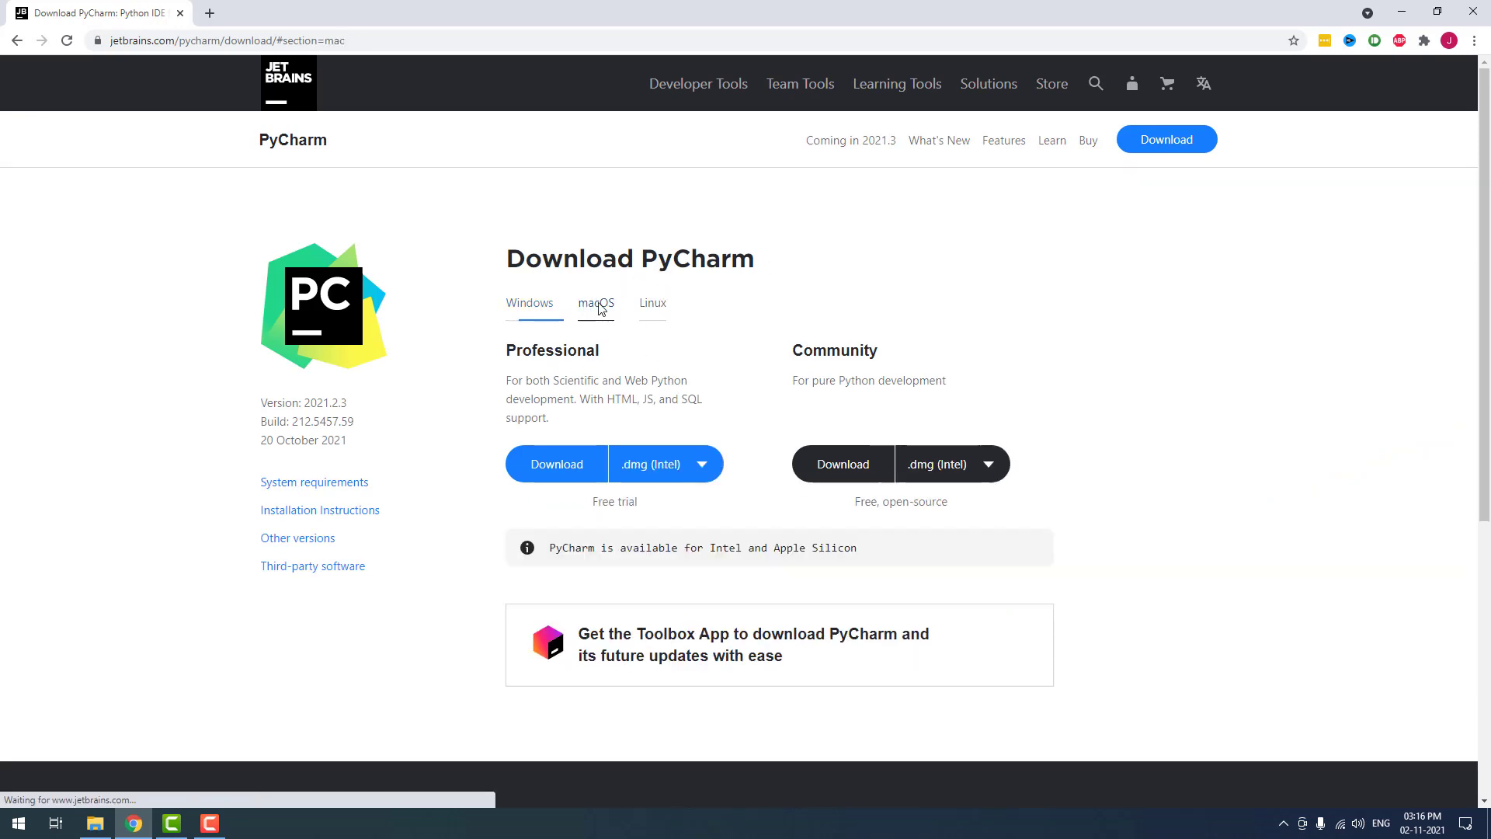
pyautogui.click(648, 305)
pyautogui.click(536, 308)
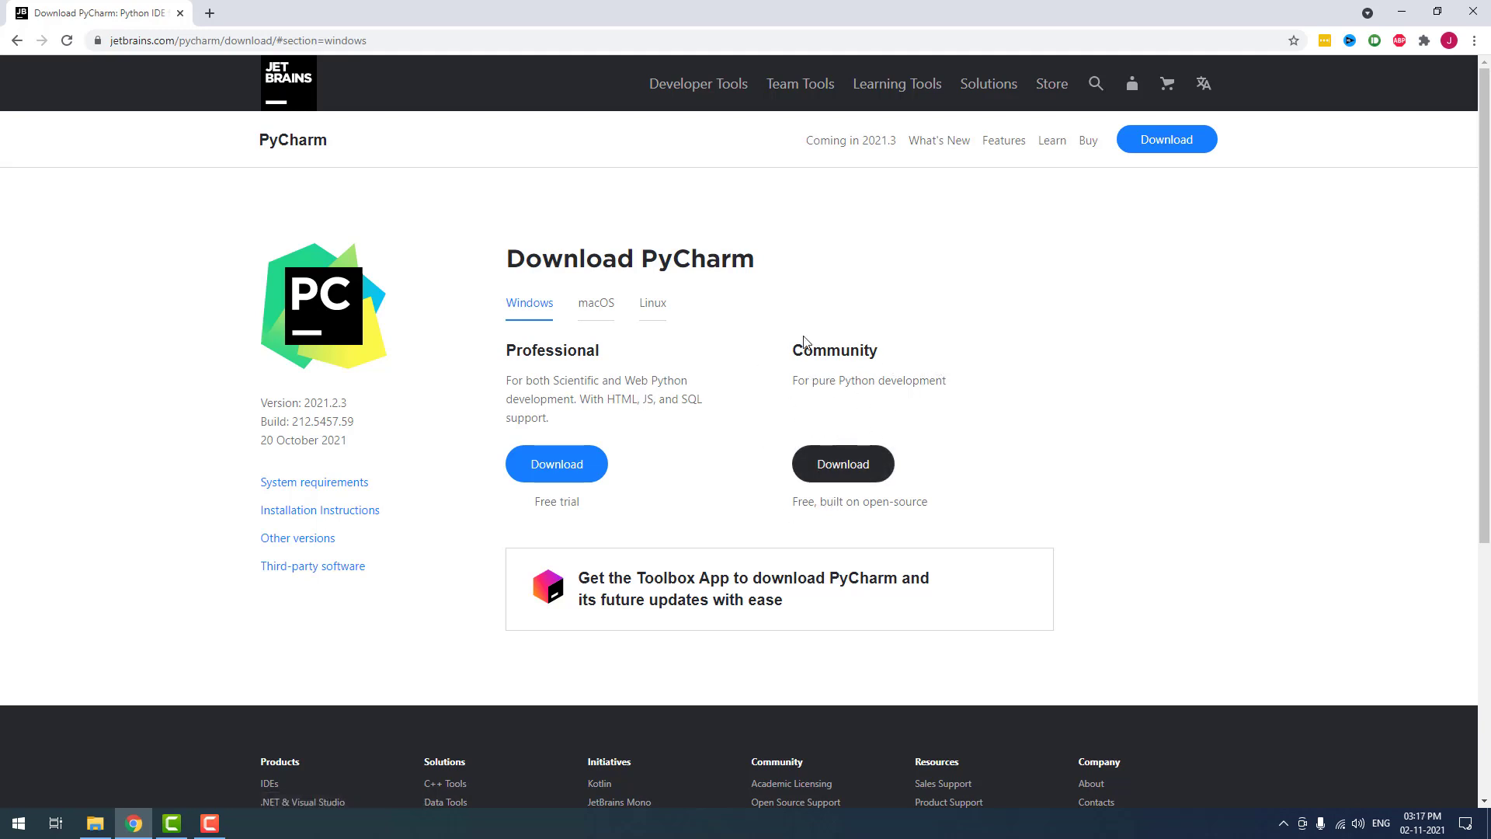
pyautogui.click(843, 463)
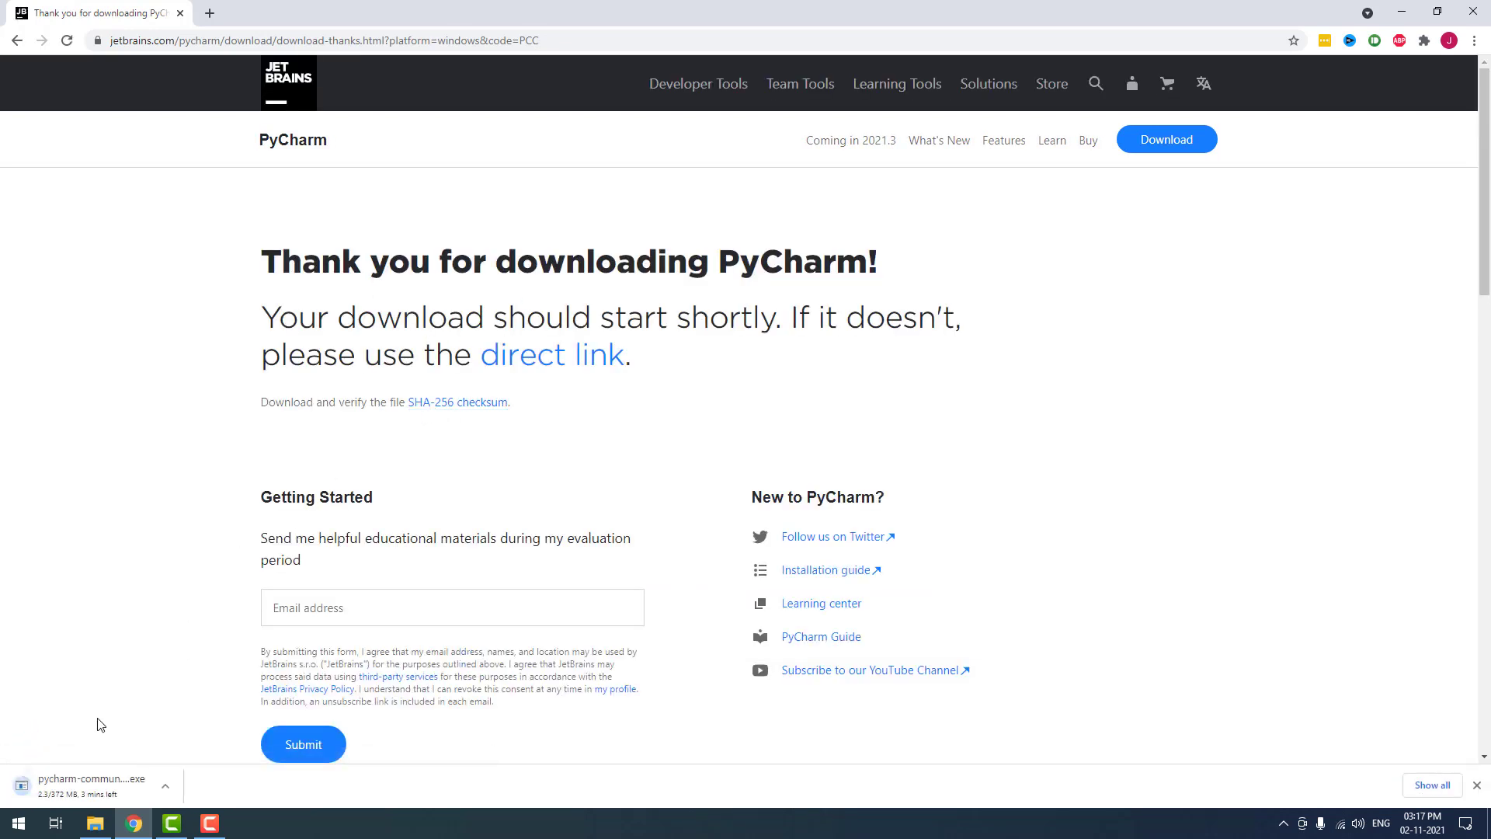
# Step: Cancel the running PyCharm installer download and dismiss the browser's download bar
pyautogui.click(165, 786)
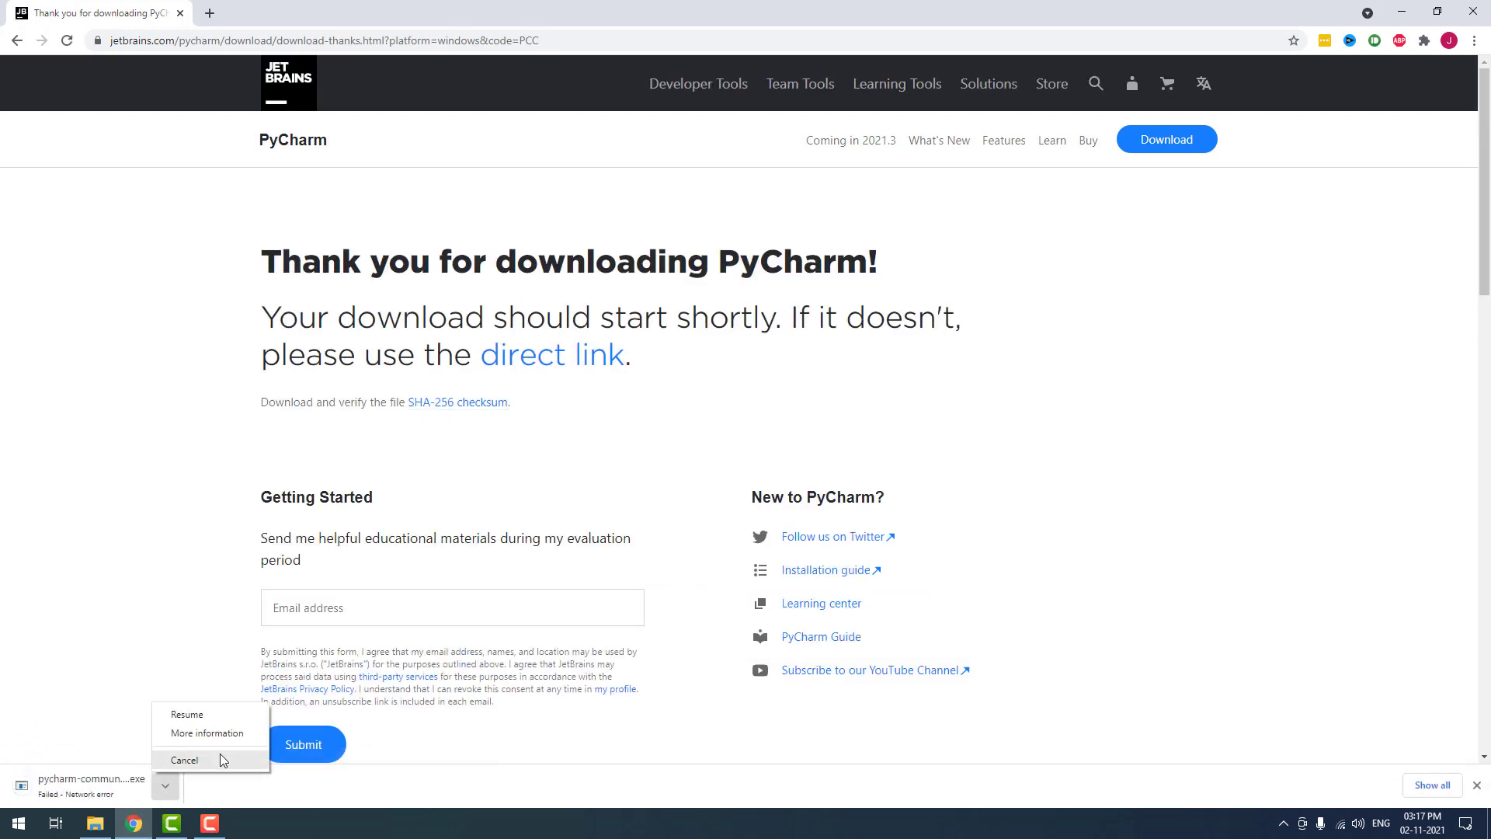
pyautogui.click(221, 759)
pyautogui.click(1477, 786)
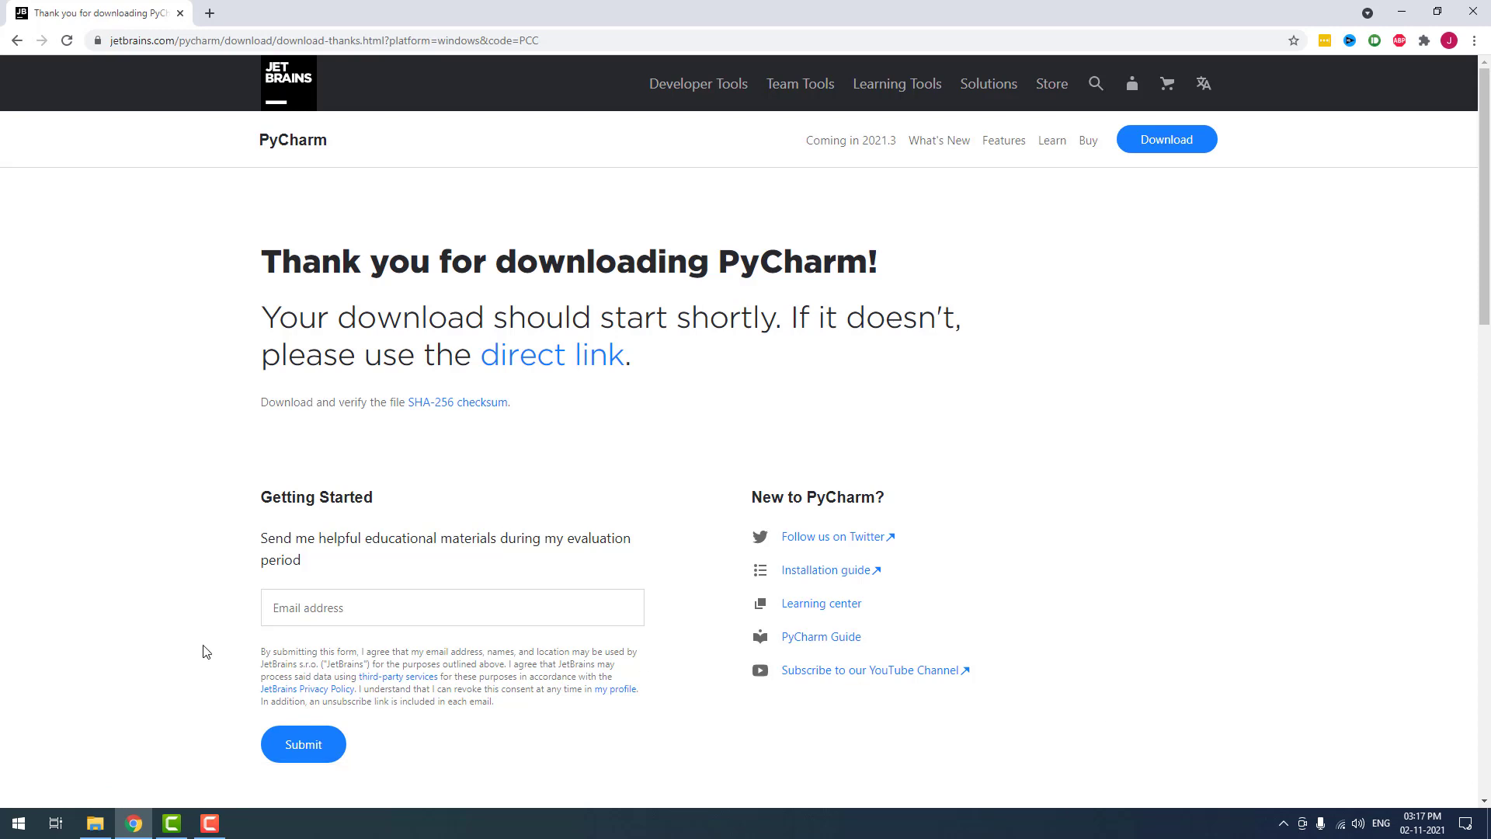
# Step: Run the pycharm-community-2021.2.3 installer from the Downloads folder and bring up its Windows permission request for approval
pyautogui.click(94, 823)
pyautogui.click(194, 210)
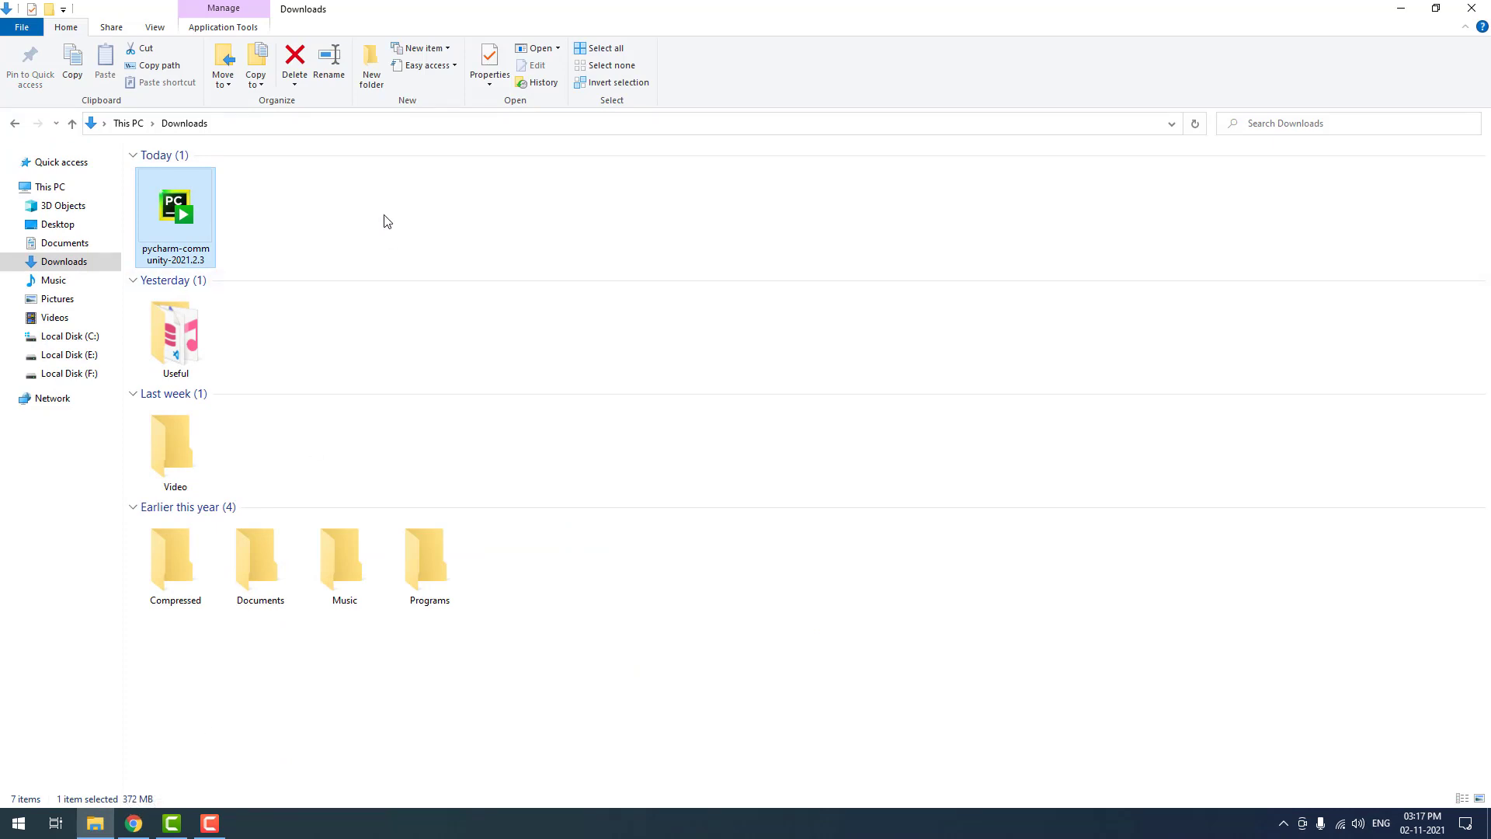
pyautogui.click(220, 235)
pyautogui.click(188, 229)
pyautogui.click(1393, 6)
pyautogui.click(1398, 8)
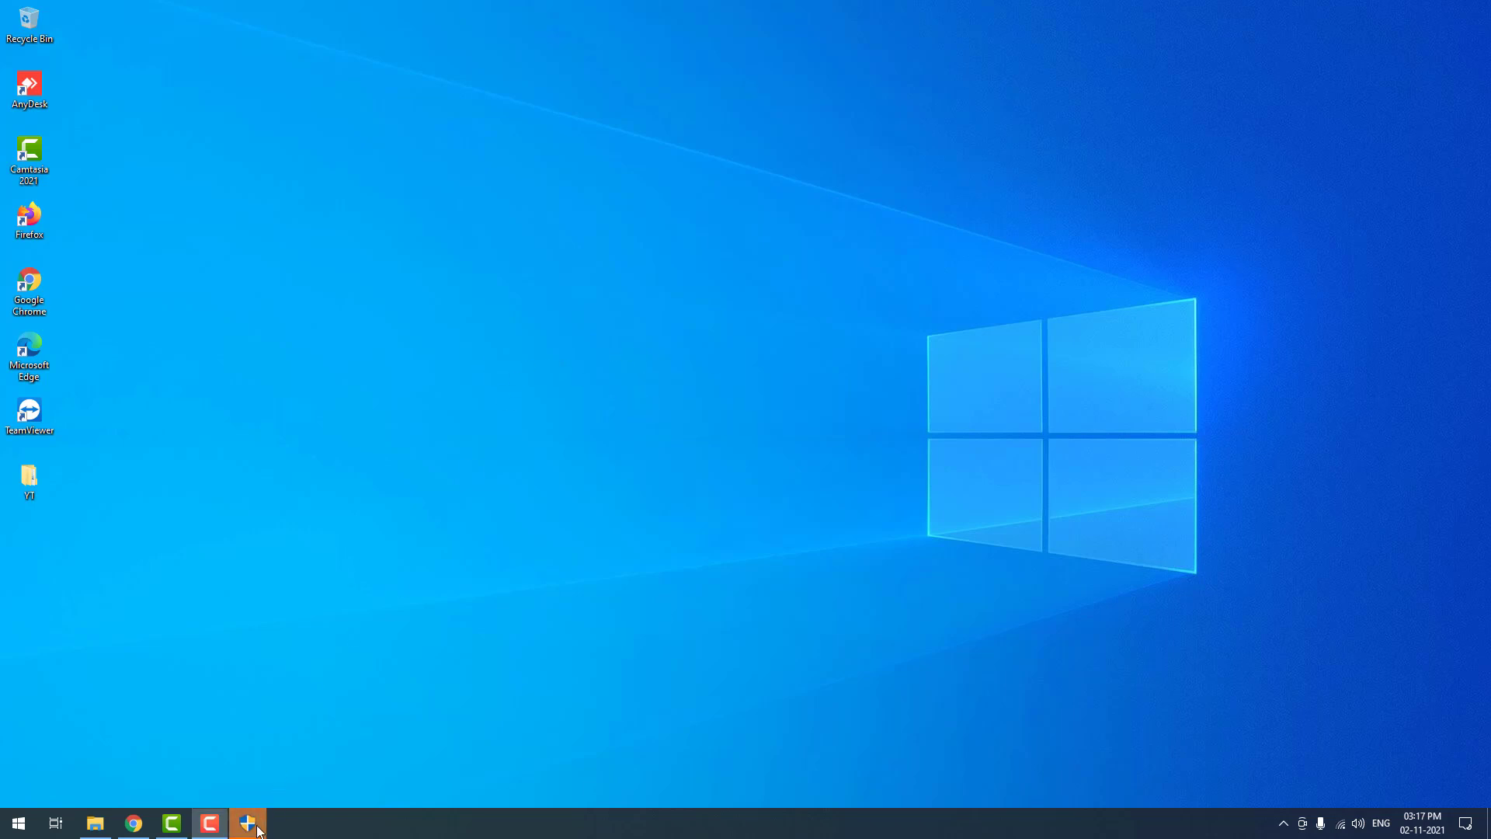
pyautogui.click(259, 830)
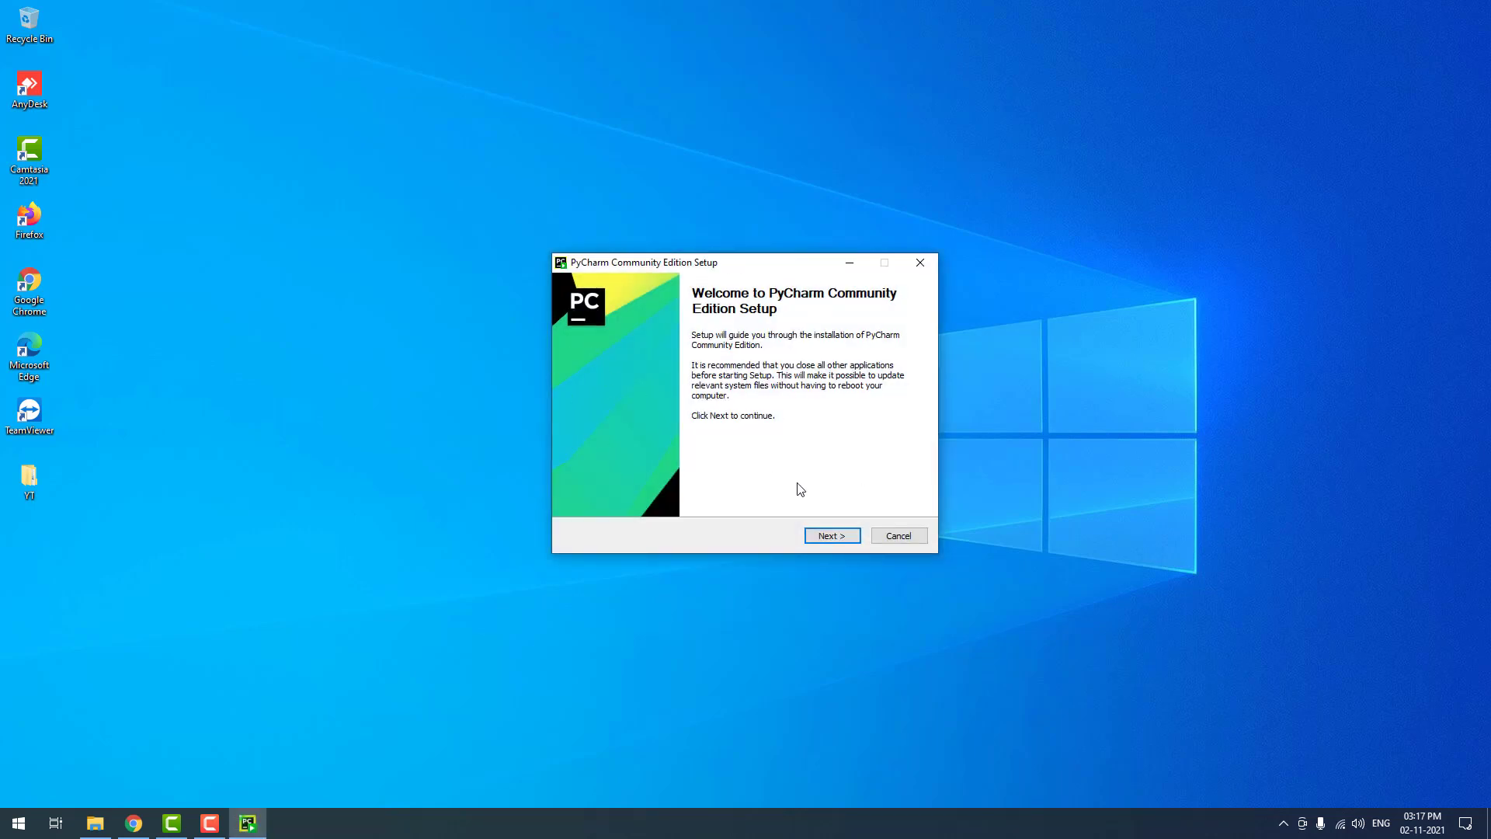
# Step: Install PyCharm Community Edition in the default folder with a desktop shortcut and the JetBrains Start menu folder, finishing without an immediate reboot
pyautogui.click(819, 539)
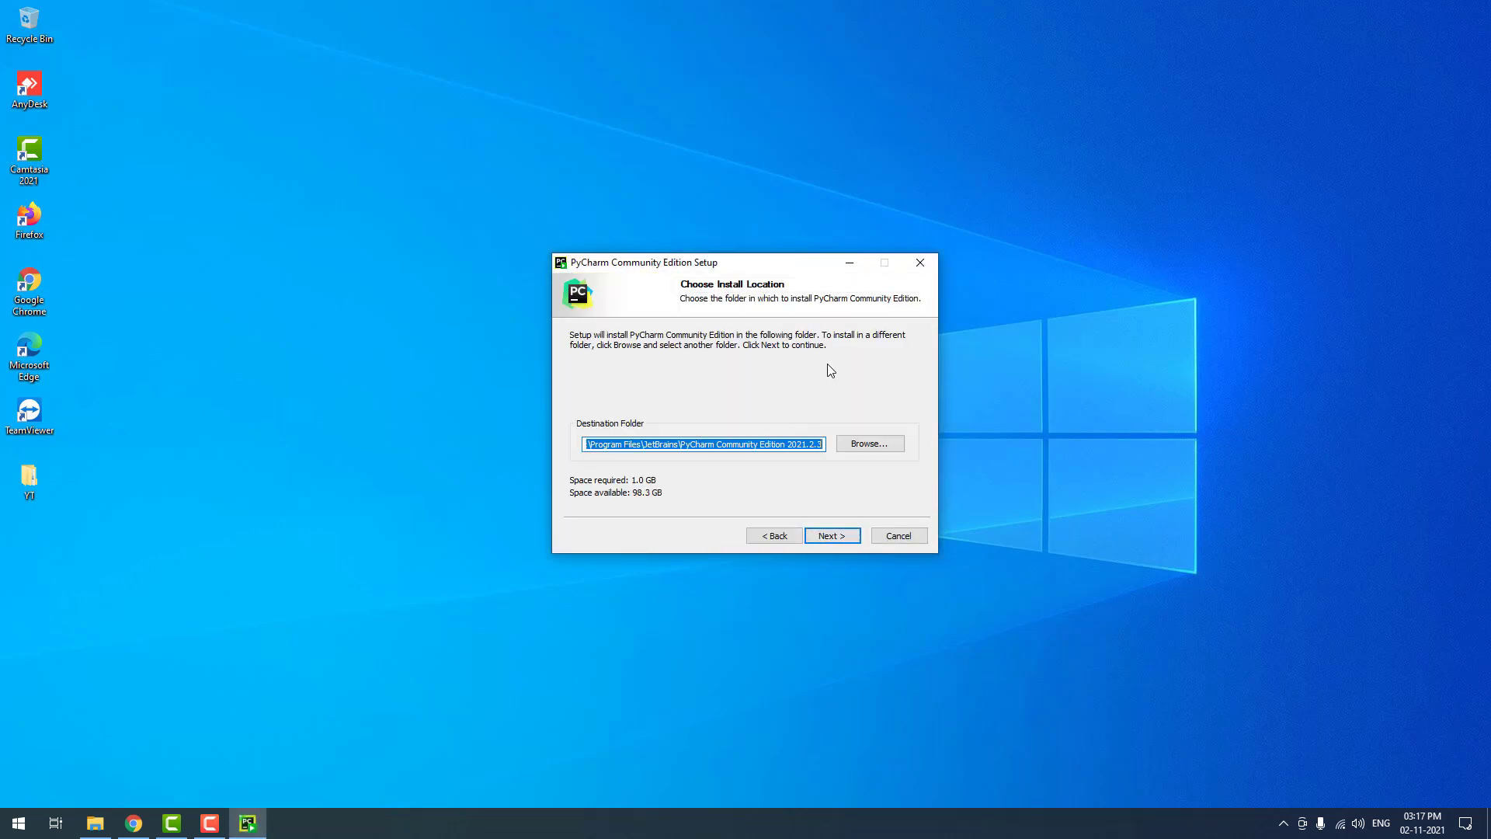
pyautogui.click(829, 535)
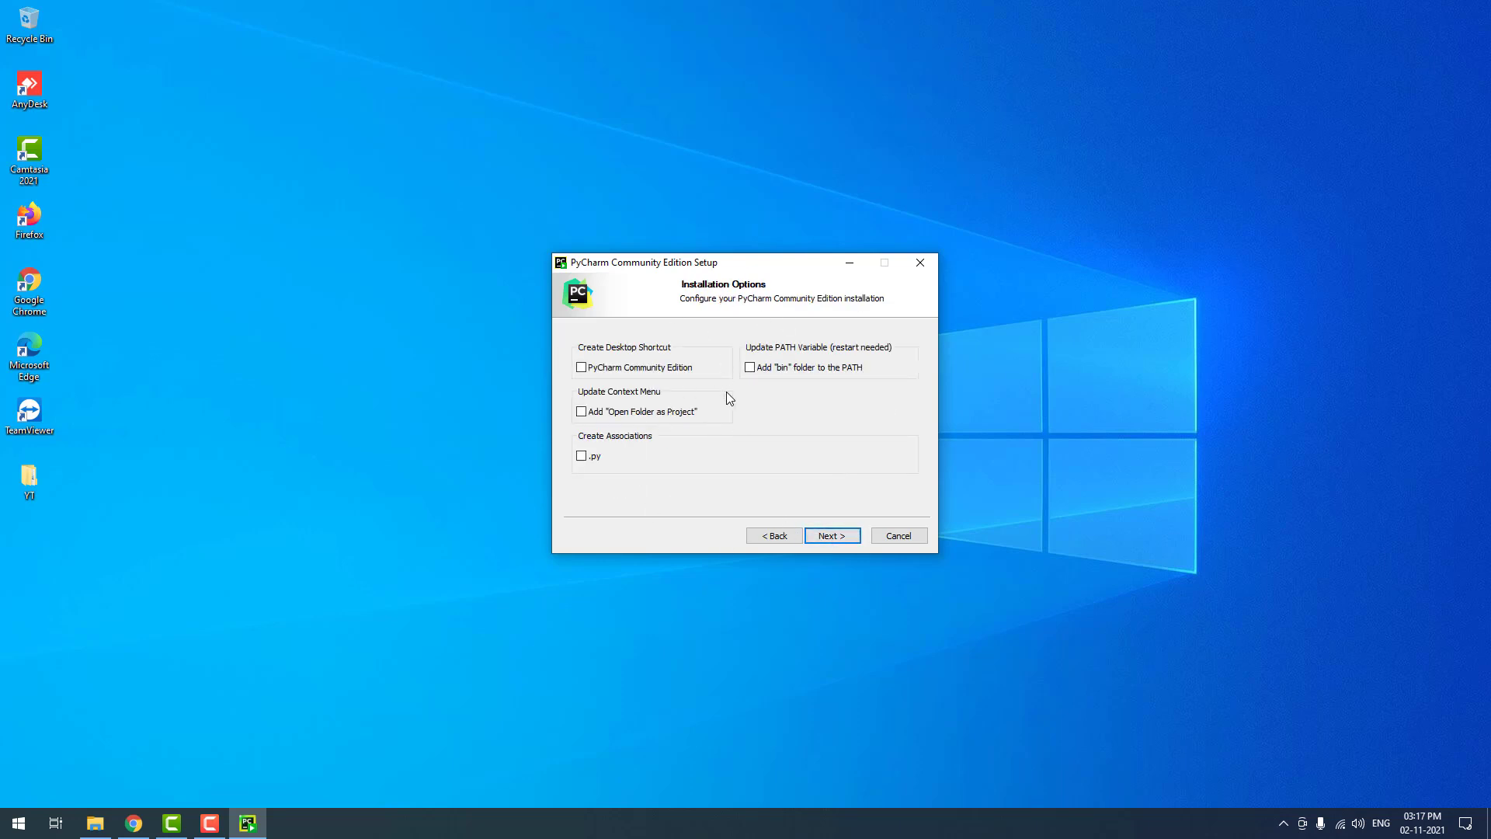
pyautogui.click(581, 369)
pyautogui.click(831, 539)
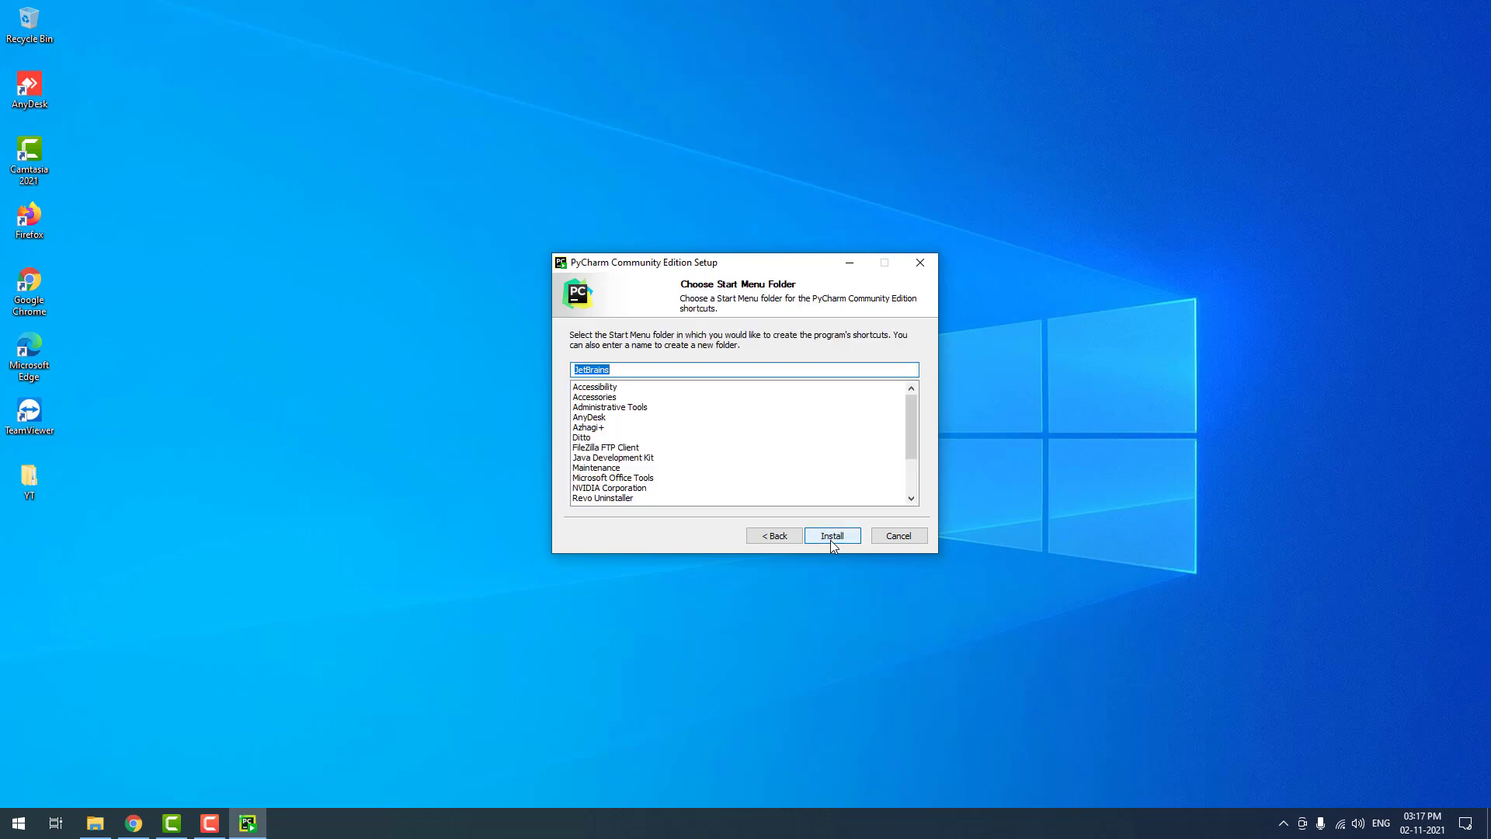
pyautogui.click(831, 536)
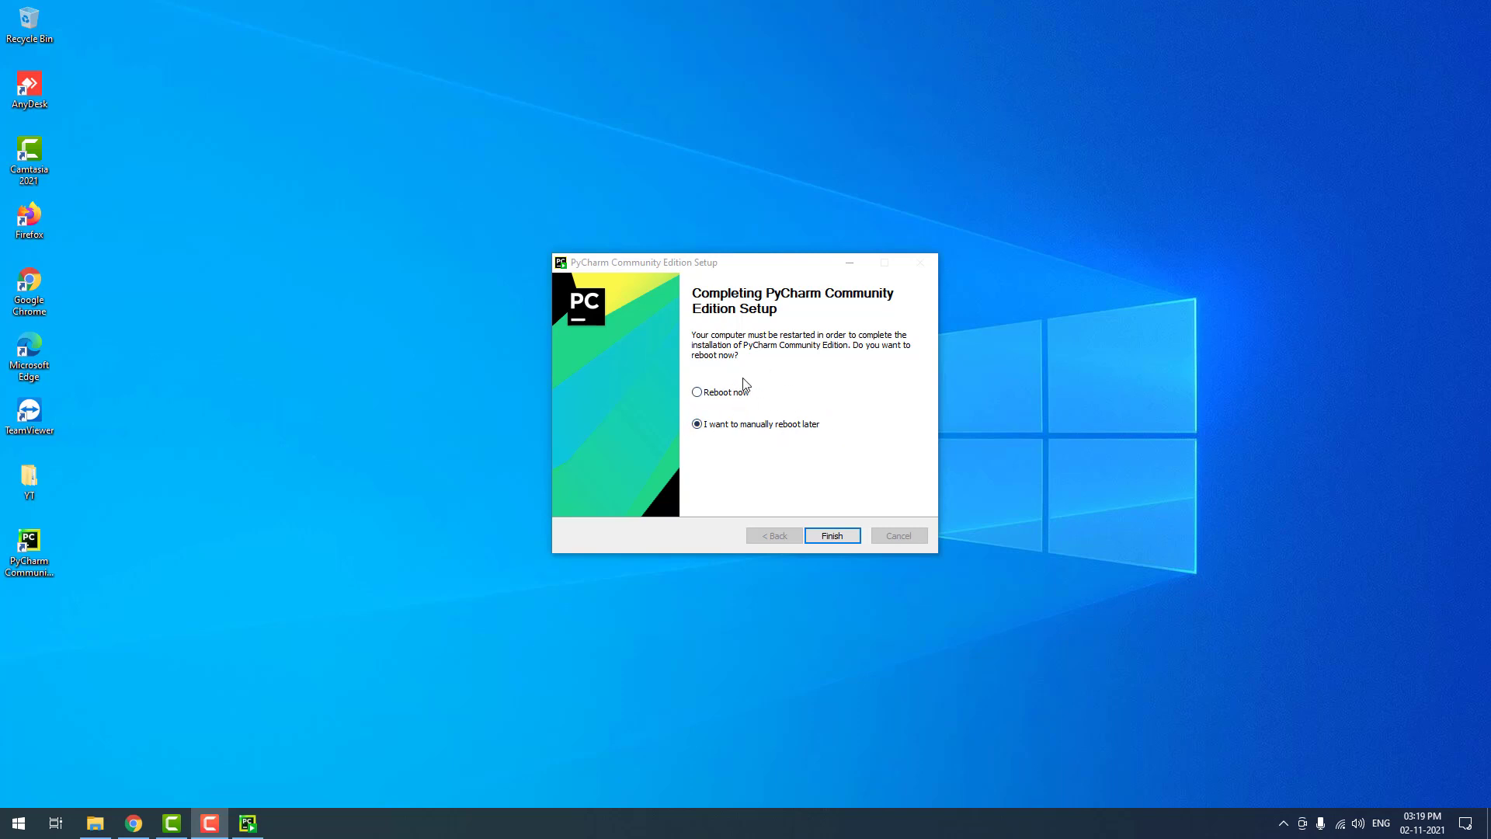
pyautogui.click(830, 536)
pyautogui.rightClick(565, 308)
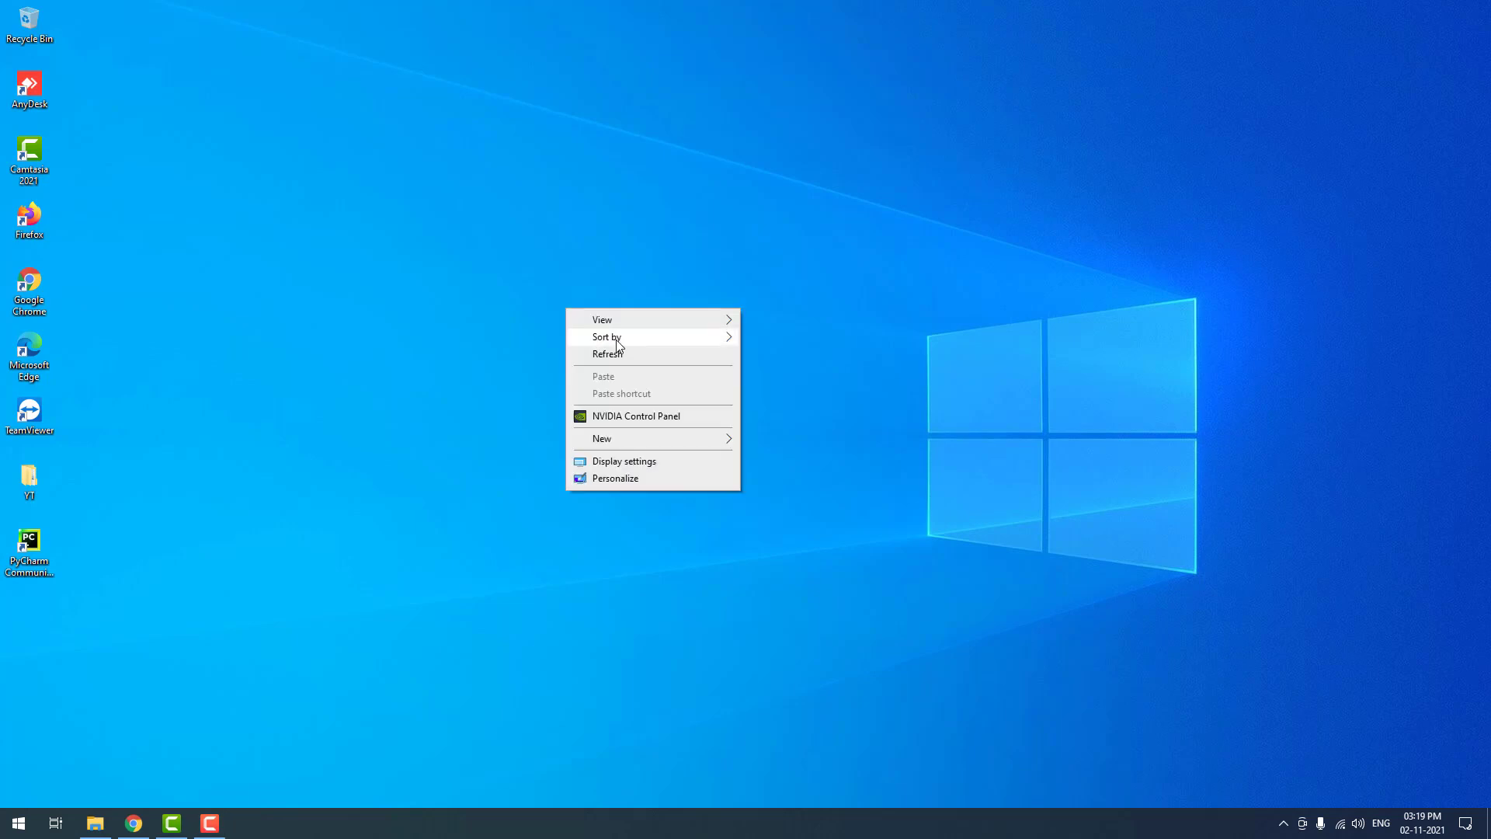
pyautogui.click(610, 354)
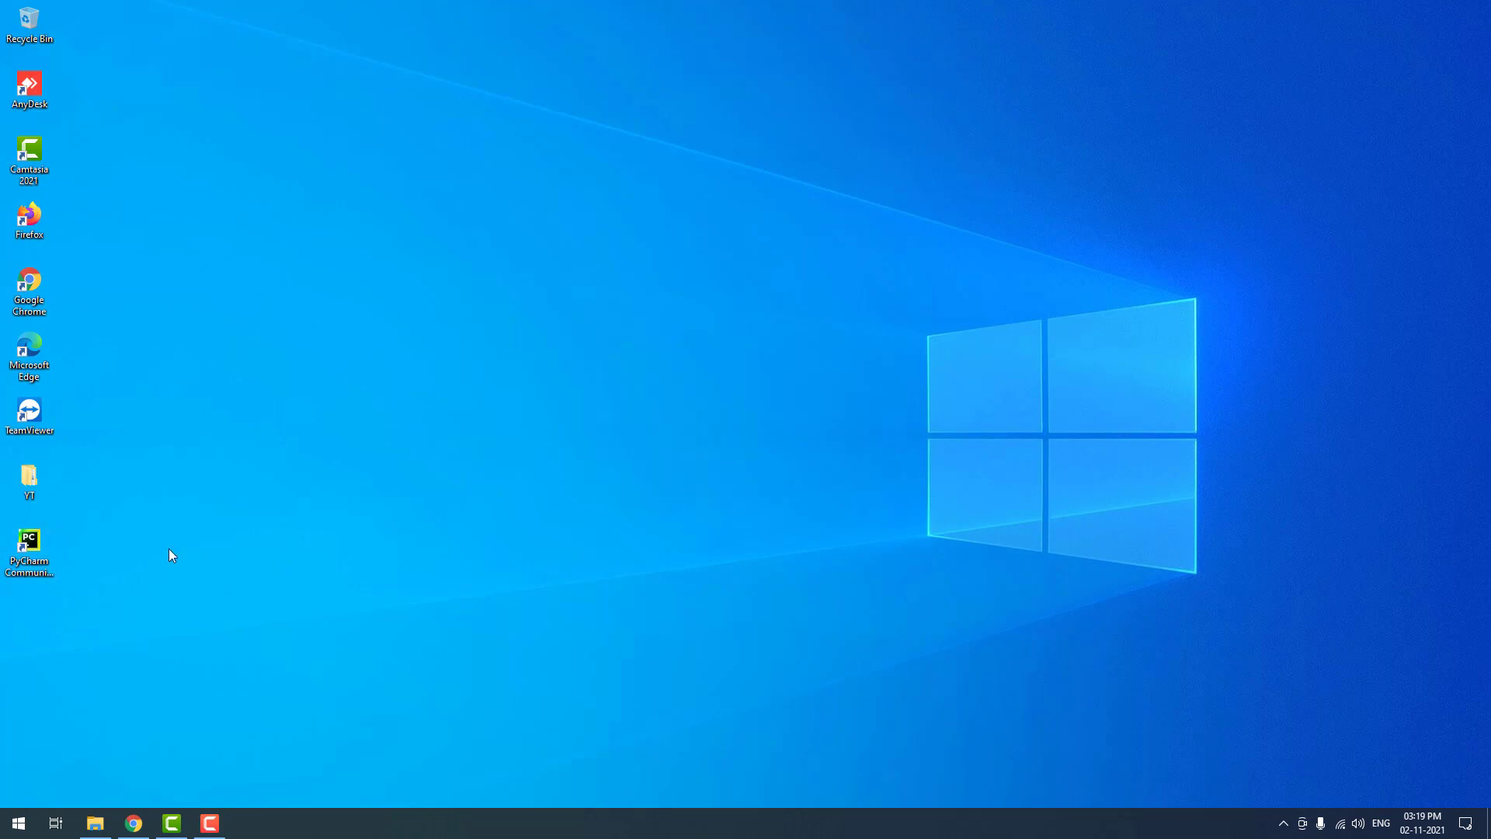
pyautogui.click(18, 823)
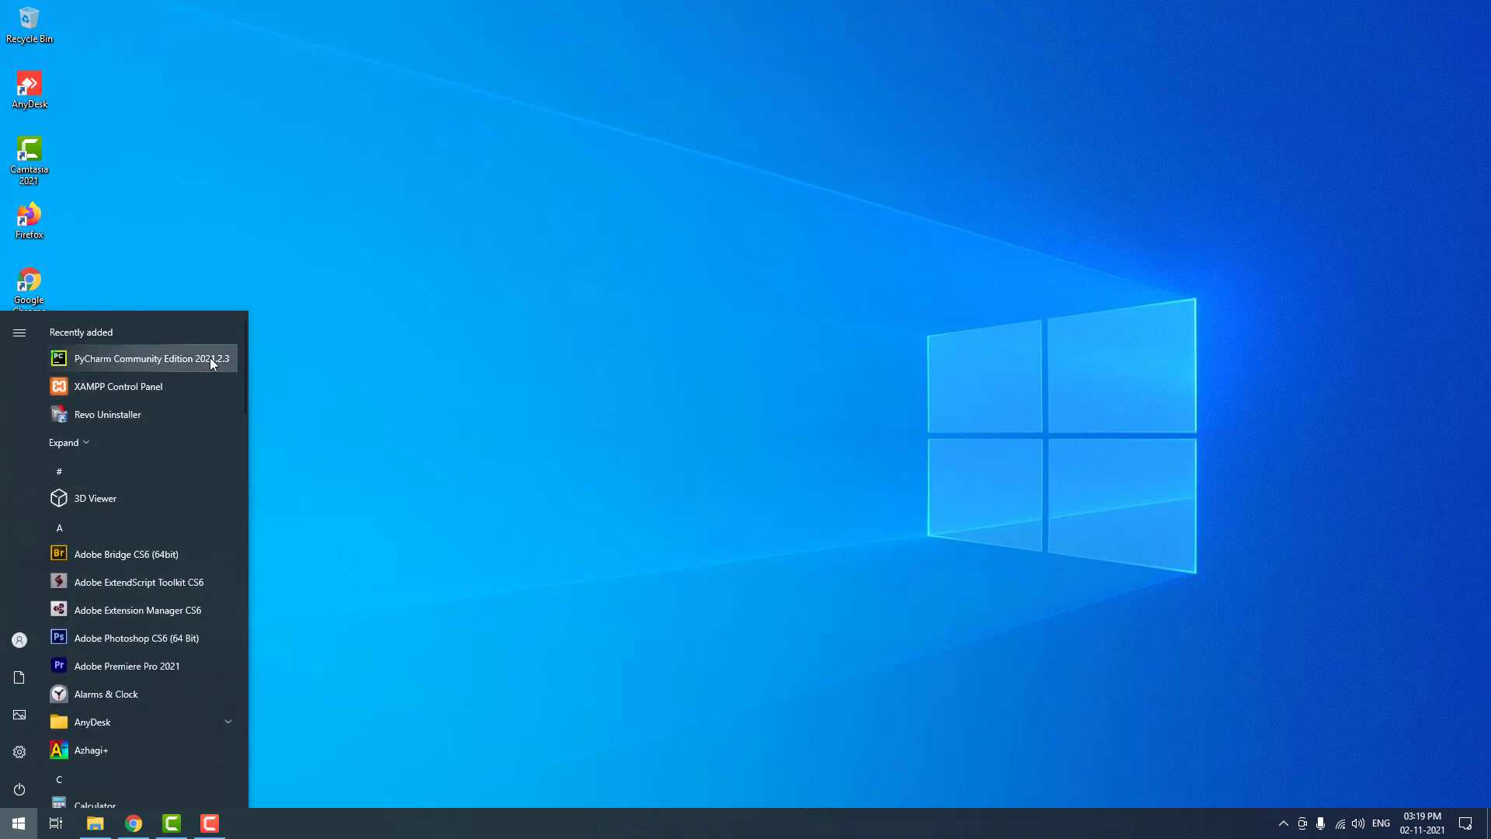
pyautogui.click(462, 338)
pyautogui.rightClick(462, 339)
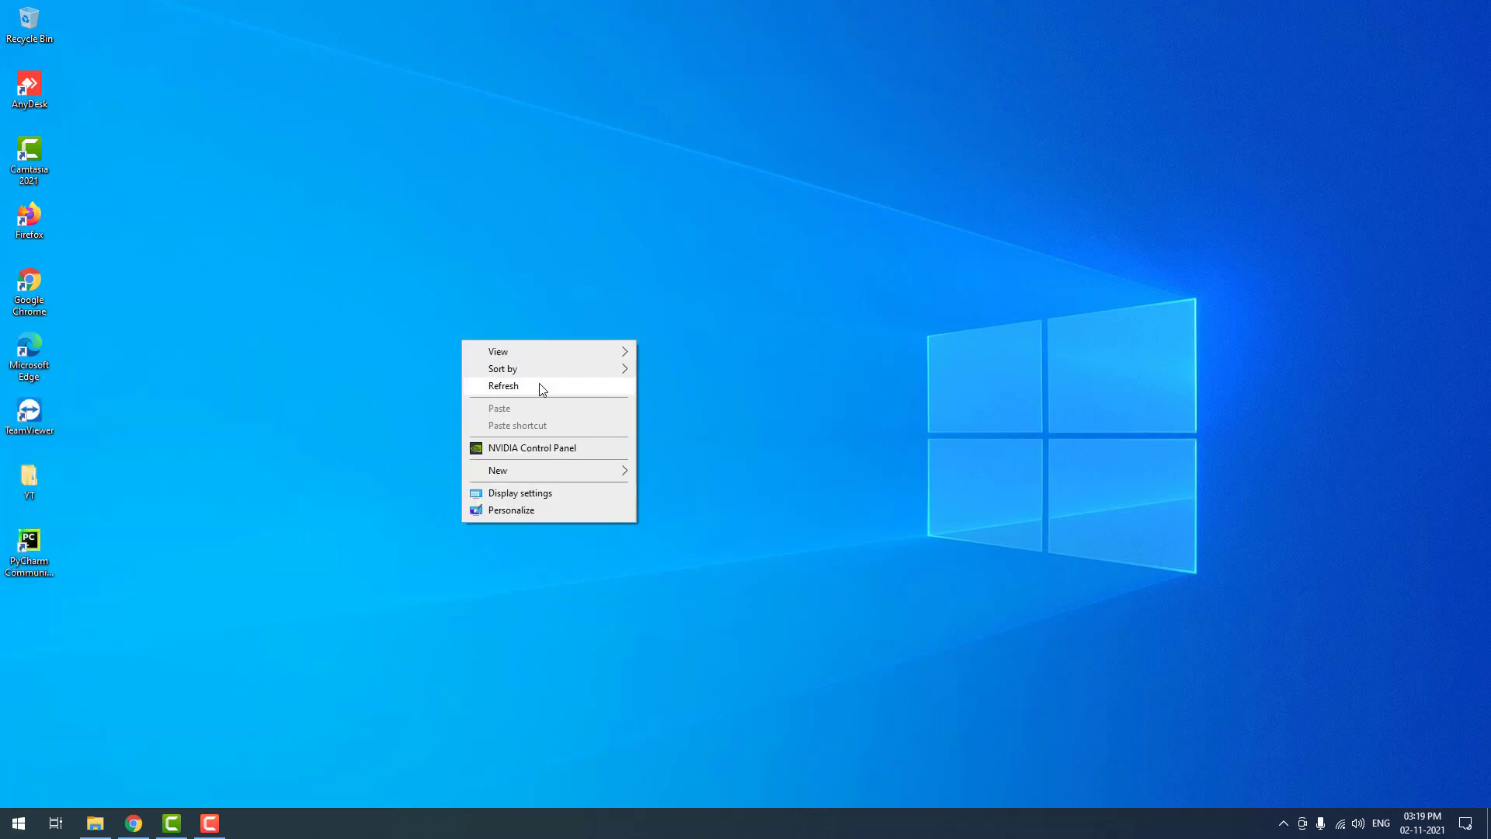
pyautogui.click(517, 392)
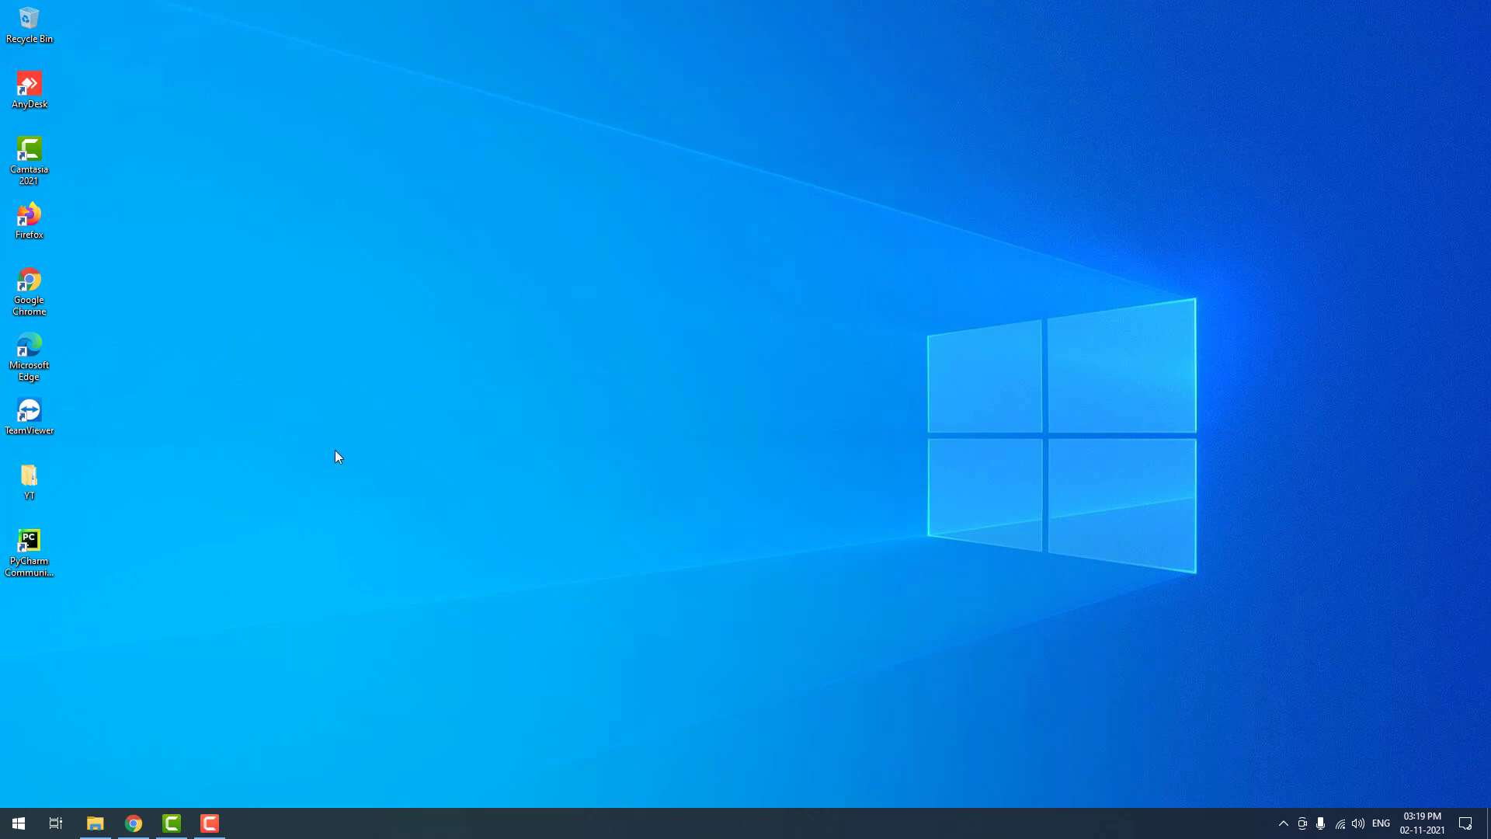
# Step: Check for an installed Python by running python --version in Command Prompt, and close the window
pyautogui.click(19, 823)
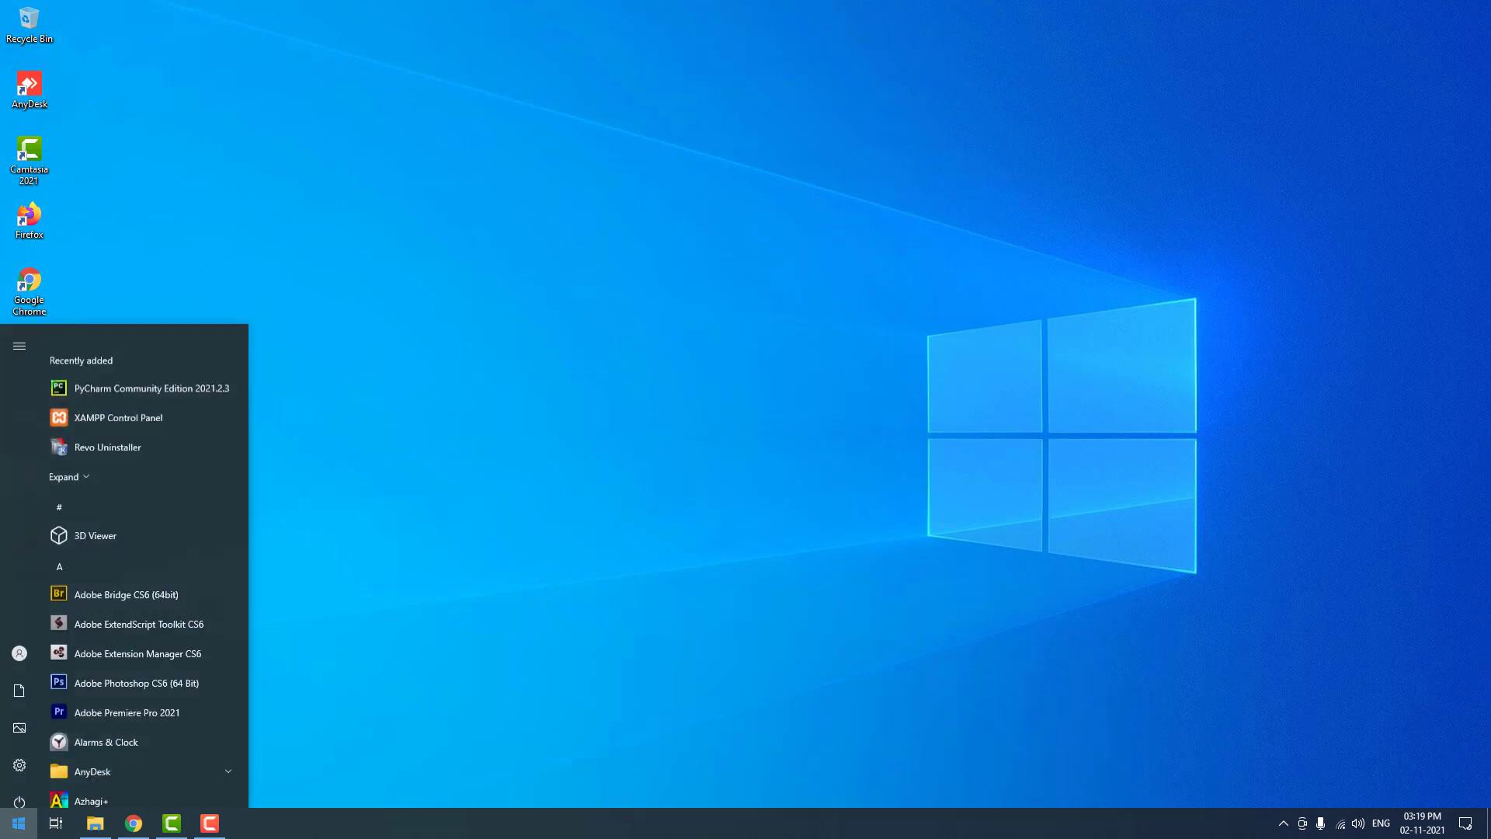
pyautogui.write('cmd')
pyautogui.press('Return')
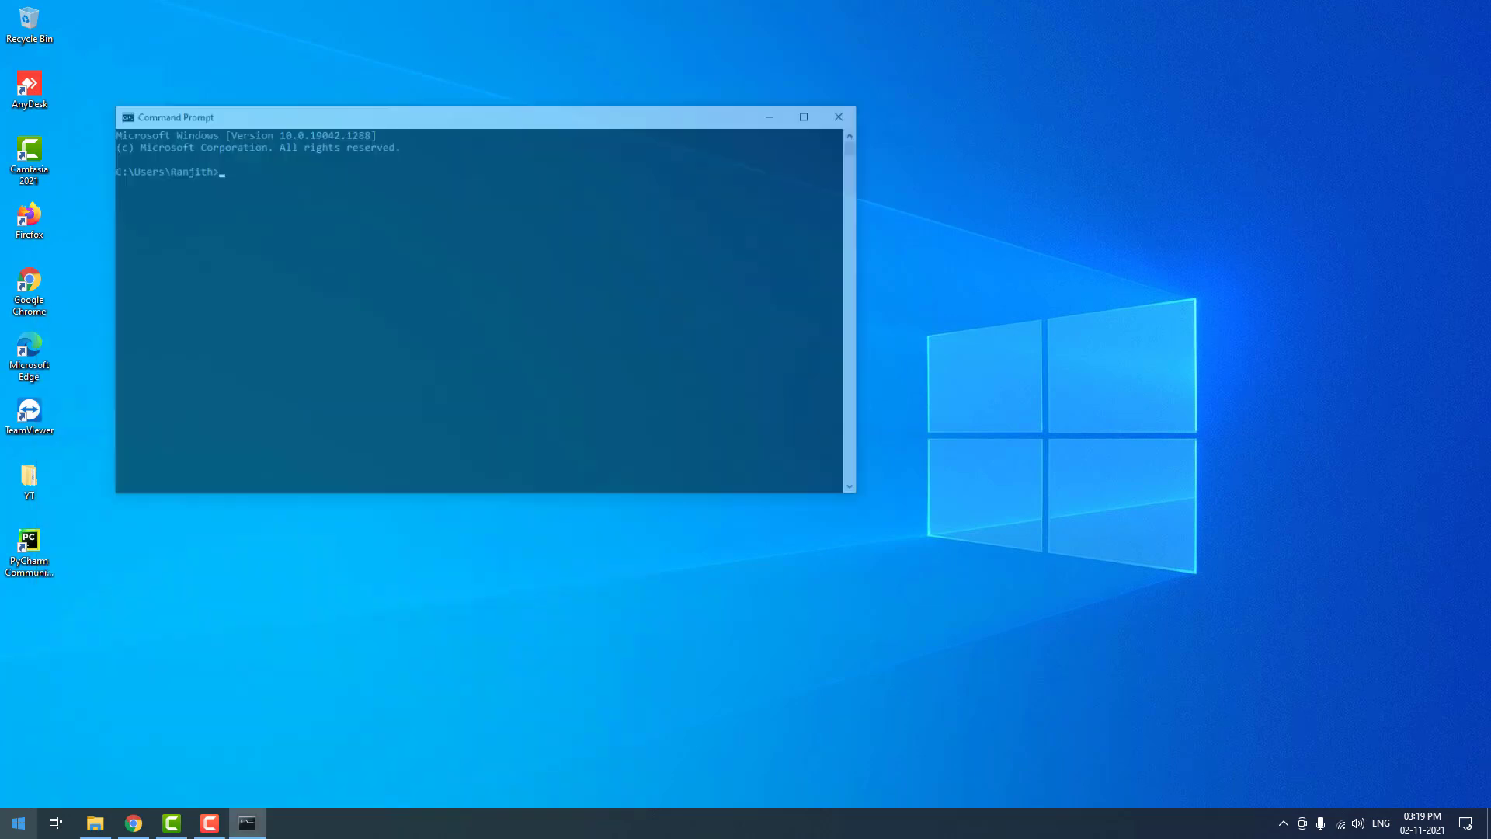
pyautogui.write('py')
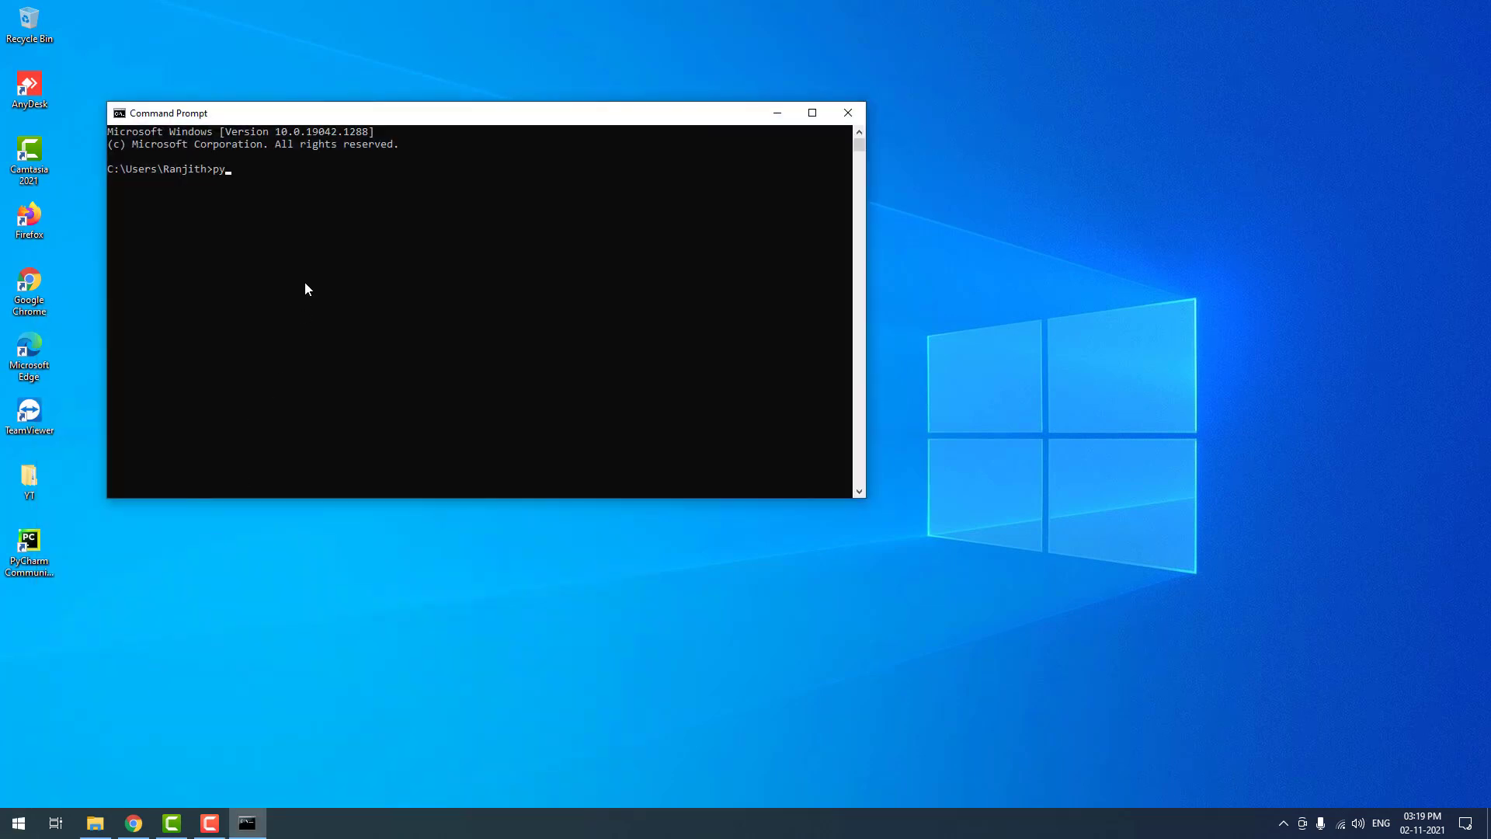
pyautogui.write('thon --version')
pyautogui.press('Return')
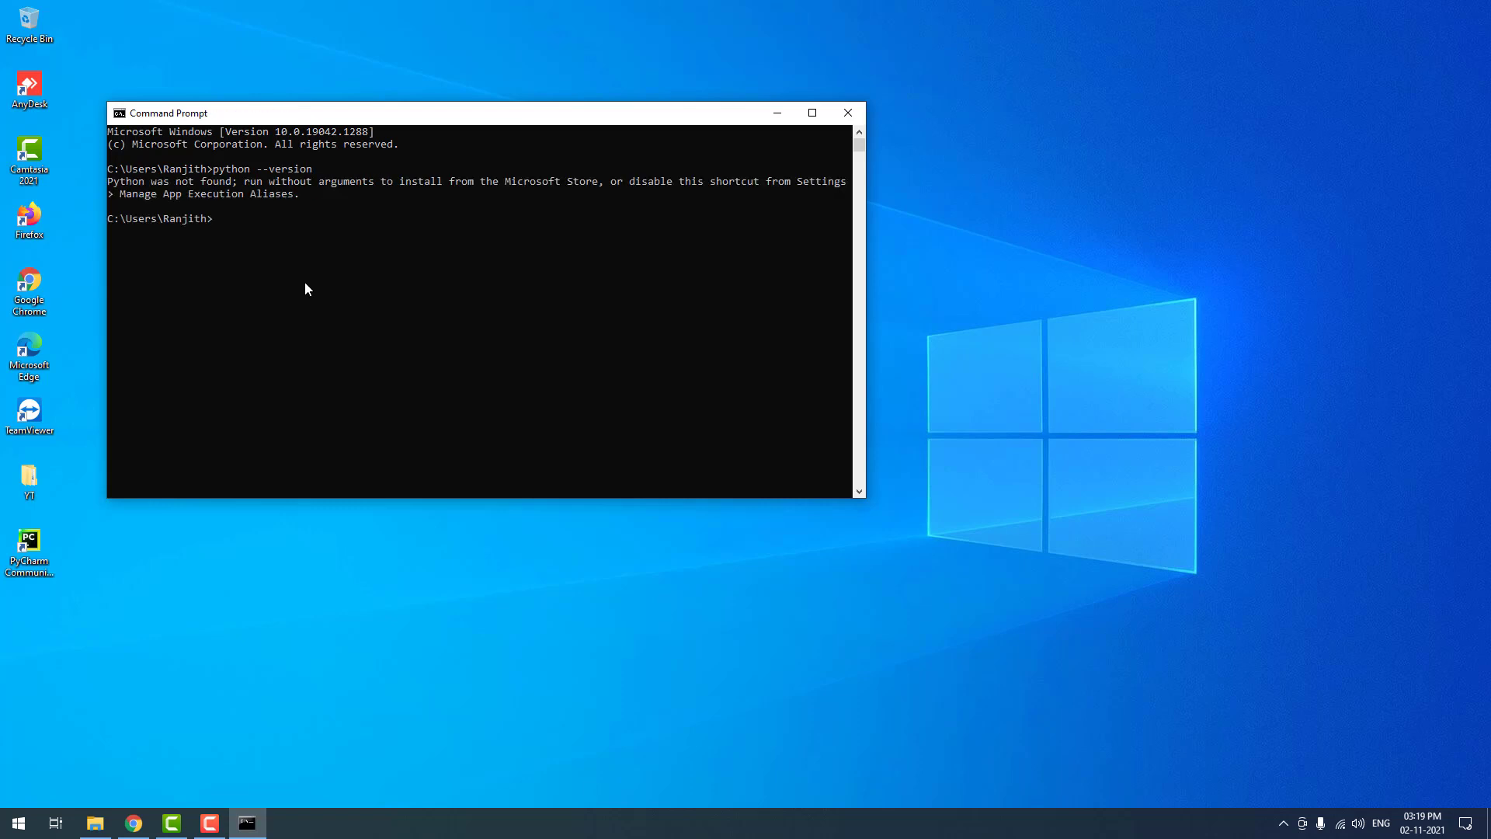
pyautogui.hotkey('alt', 'F4')
pyautogui.rightClick(572, 250)
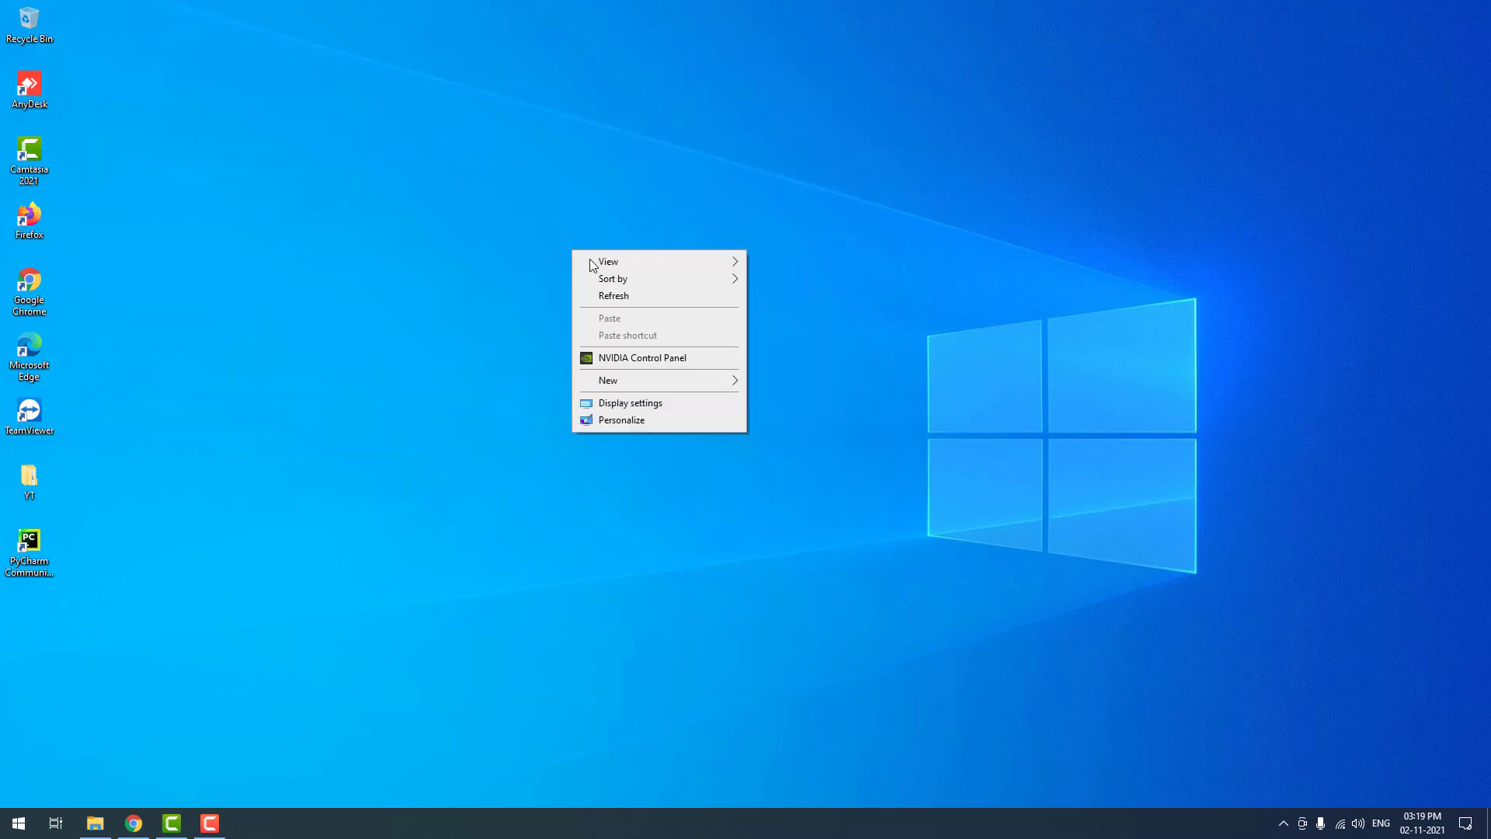
pyautogui.click(614, 295)
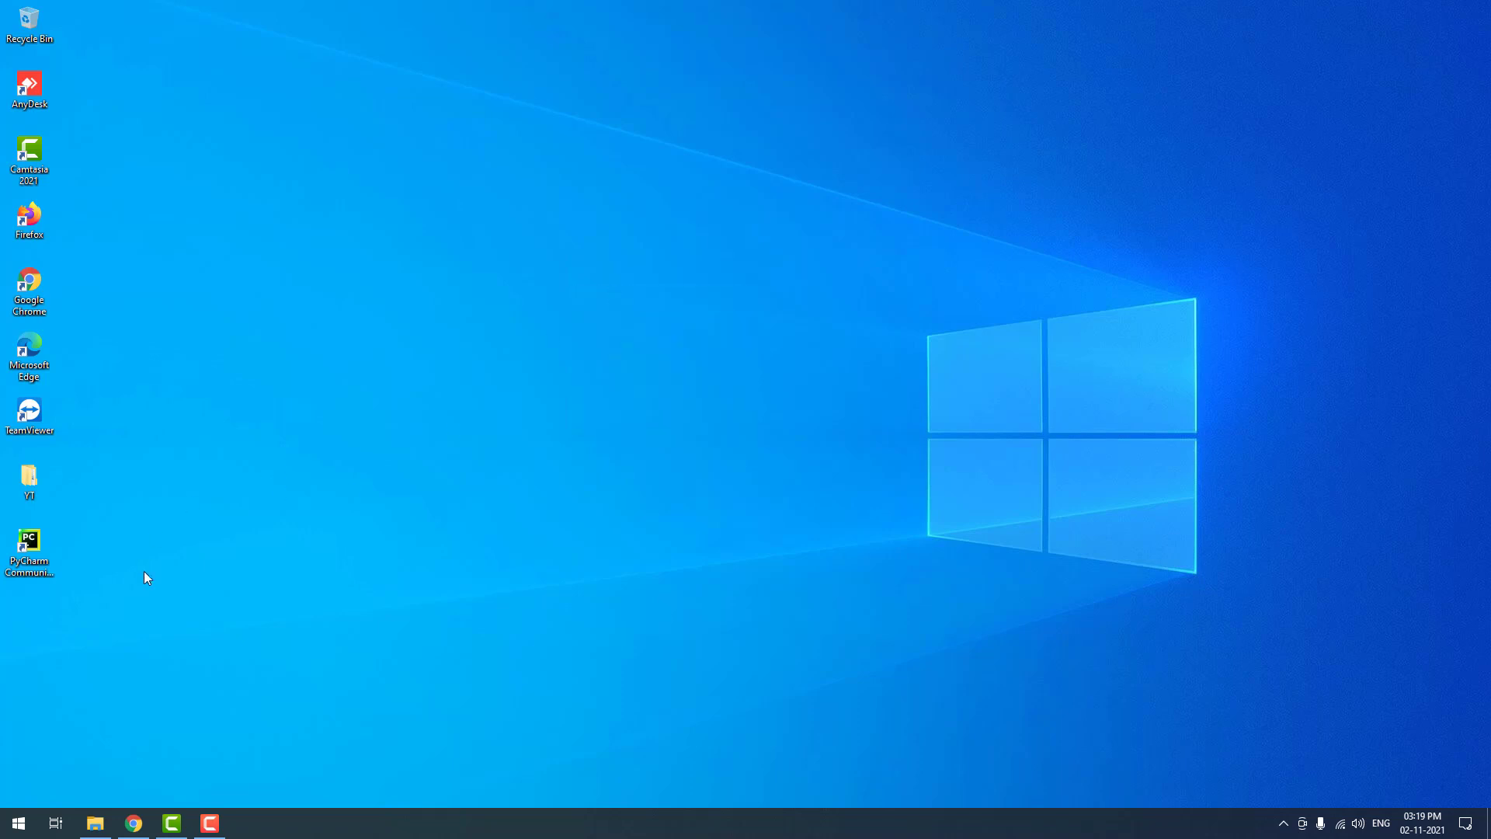
pyautogui.rightClick(466, 247)
pyautogui.click(505, 289)
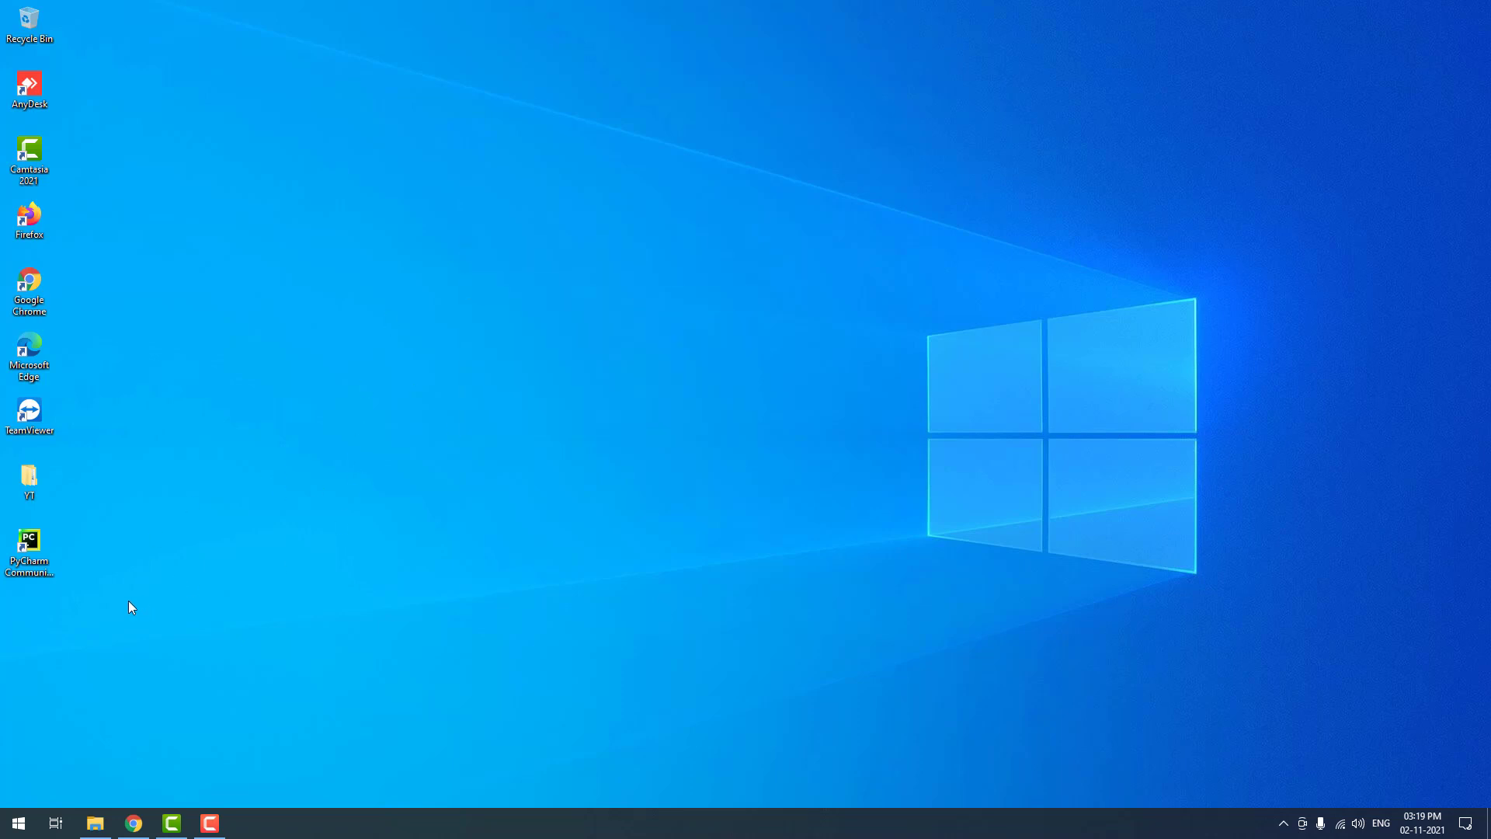
# Step: Launch PyCharm Community Edition from the desktop without importing any settings
pyautogui.doubleClick(35, 543)
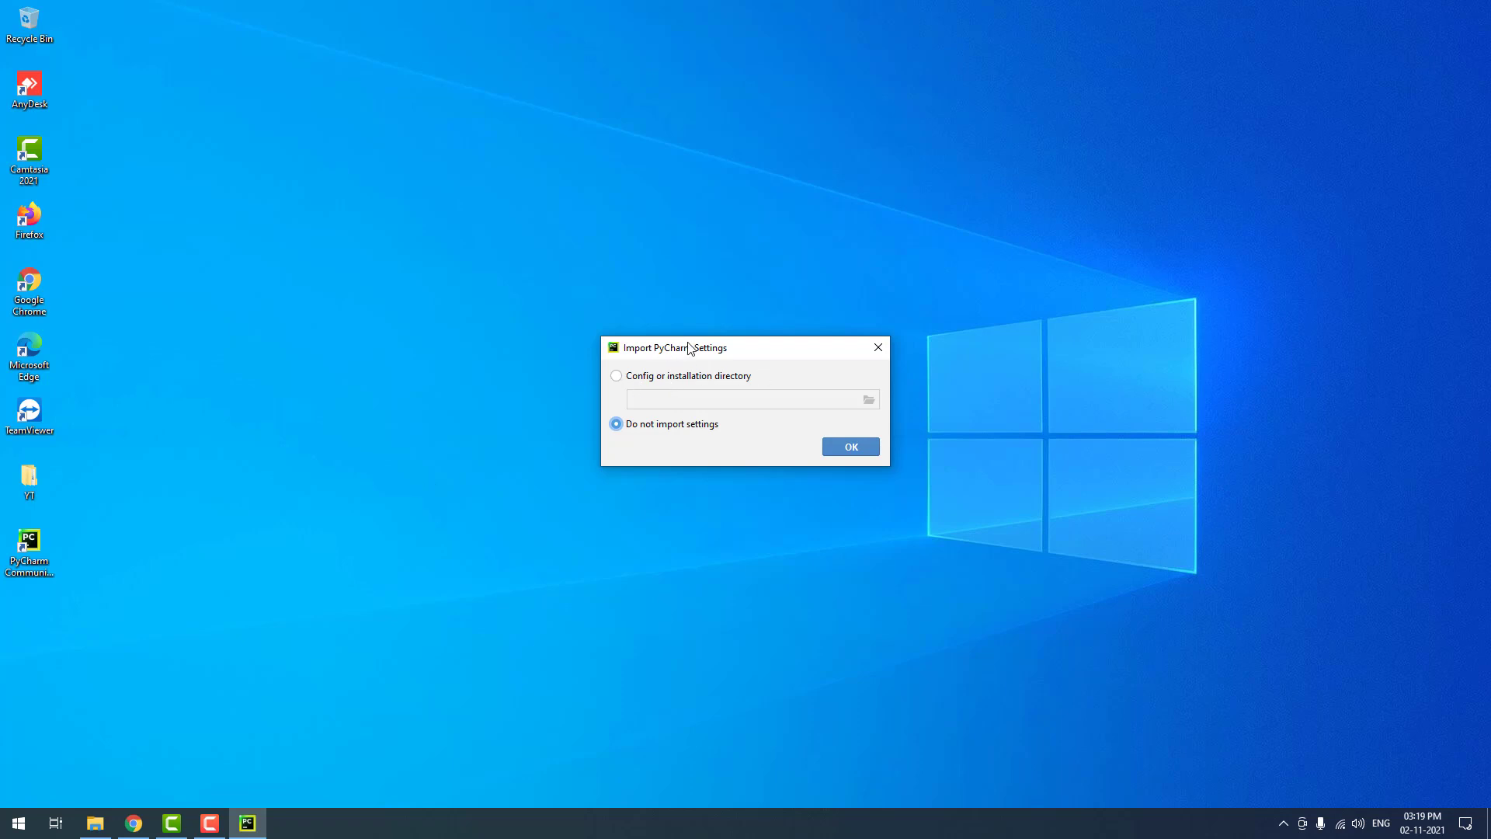
pyautogui.moveTo(683, 347); pyautogui.dragTo(645, 311)
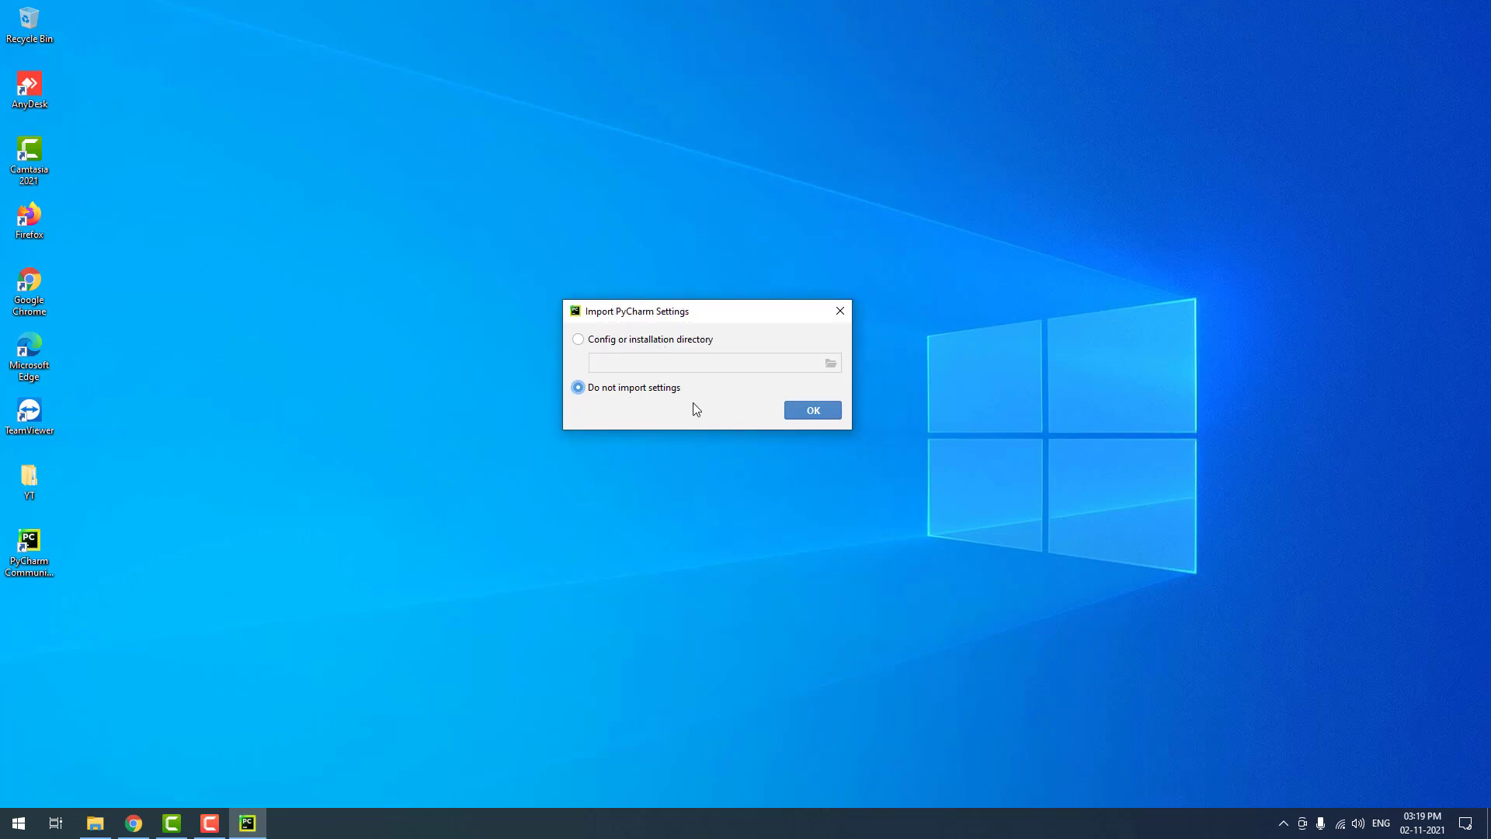
pyautogui.click(805, 409)
pyautogui.rightClick(320, 347)
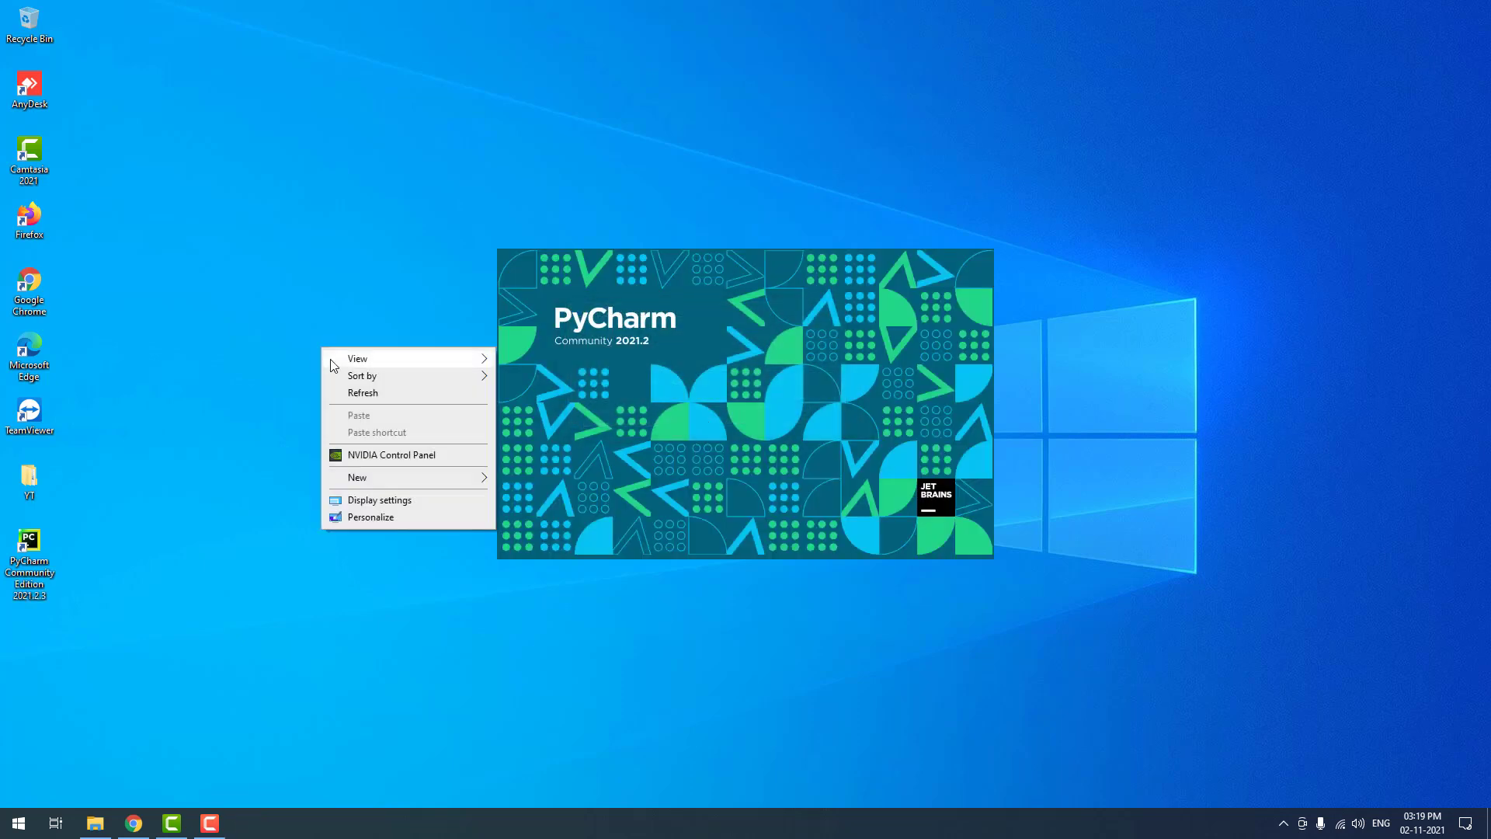
pyautogui.click(365, 394)
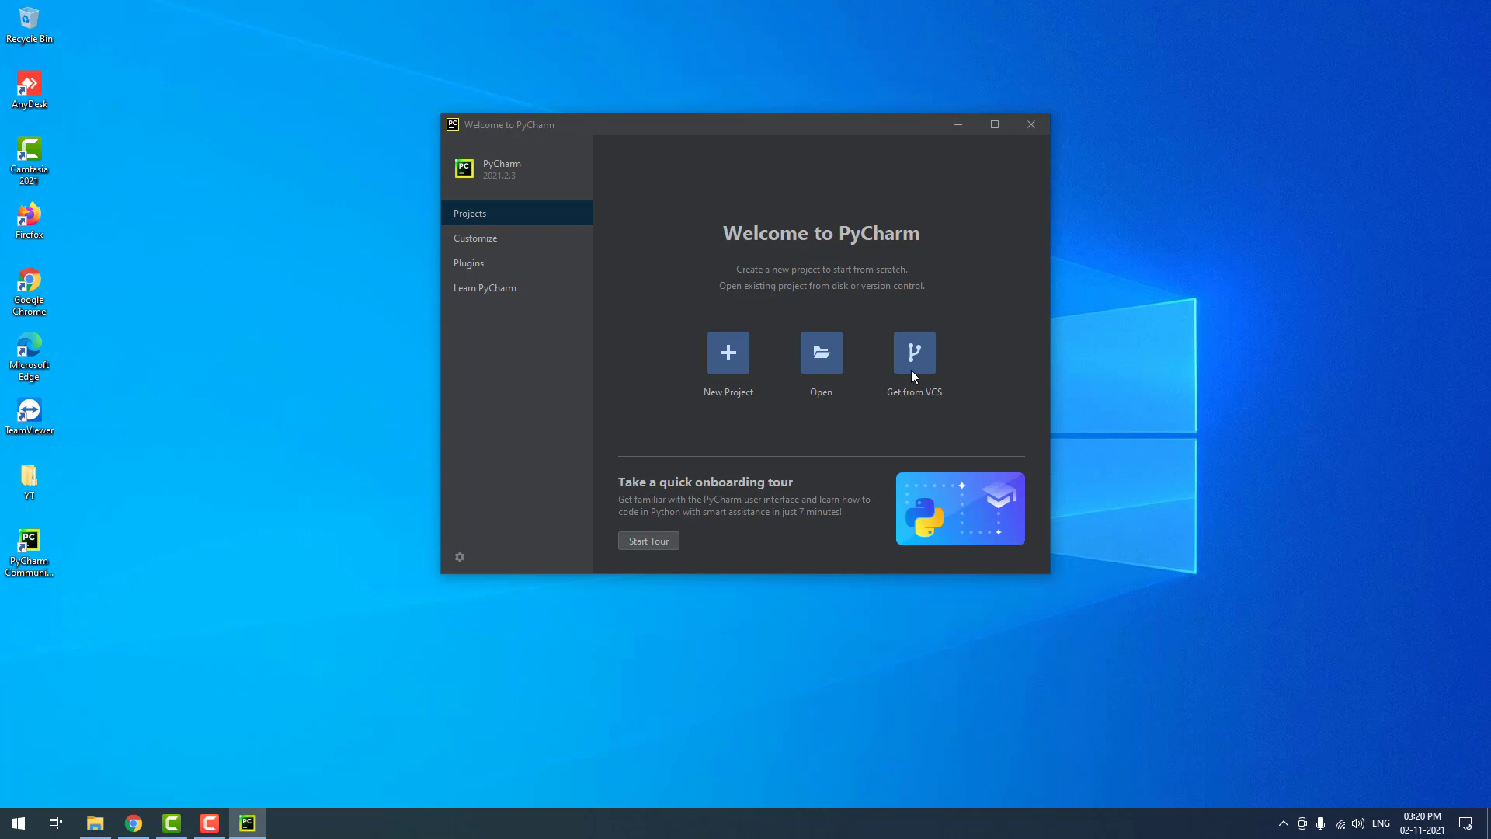
# Step: Create a new project named demoProjec with a new Virtualenv environment based on Python 3.9 and a main.py welcome script
pyautogui.click(739, 370)
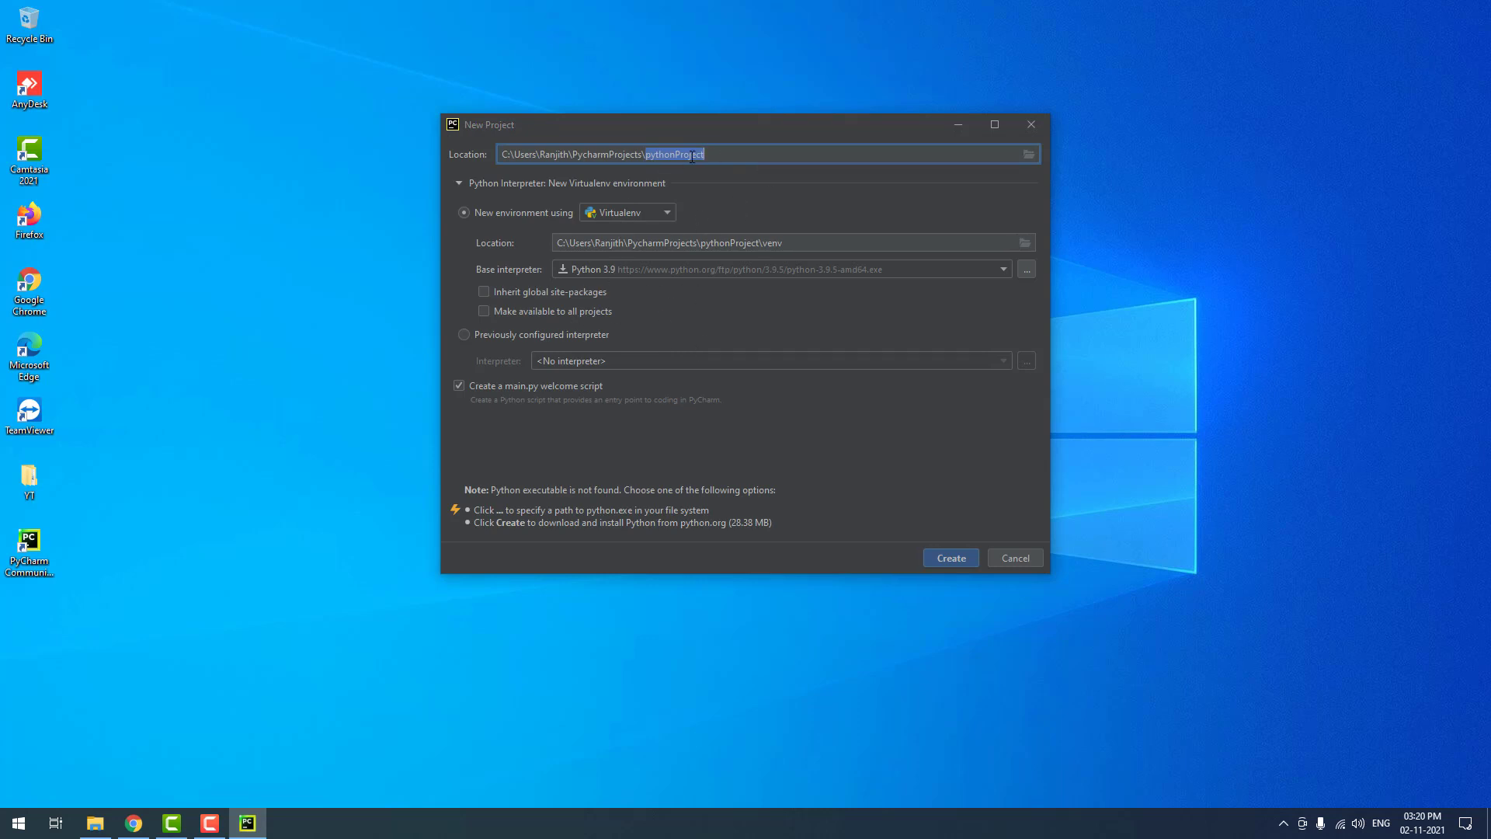
pyautogui.write('demoProject')
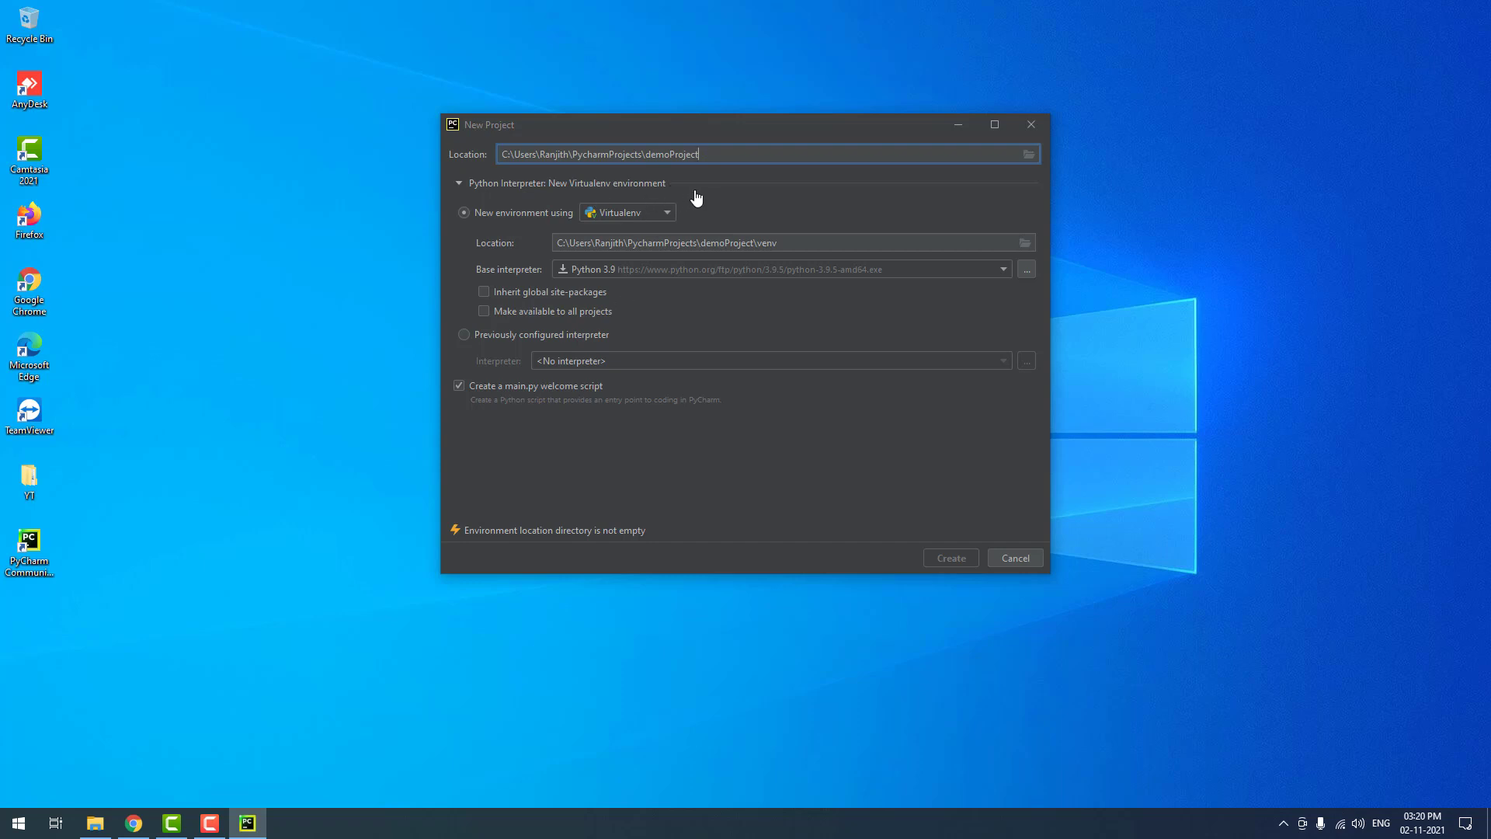
pyautogui.press('BackSpace')
pyautogui.press('BackSpace')
pyautogui.press('BackSpace')
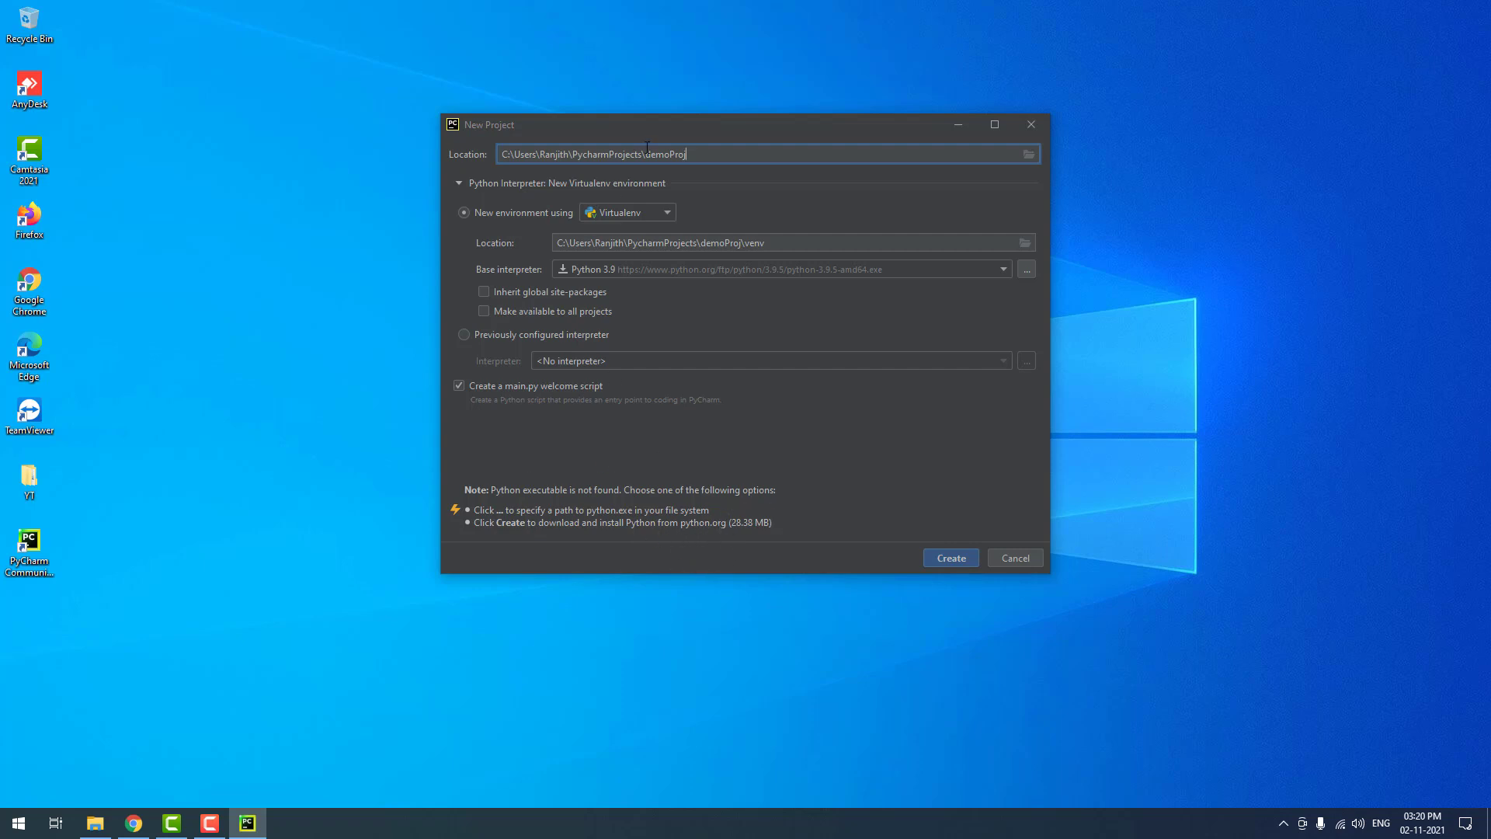
pyautogui.write('ect')
pyautogui.press('BackSpace')
pyautogui.click(949, 553)
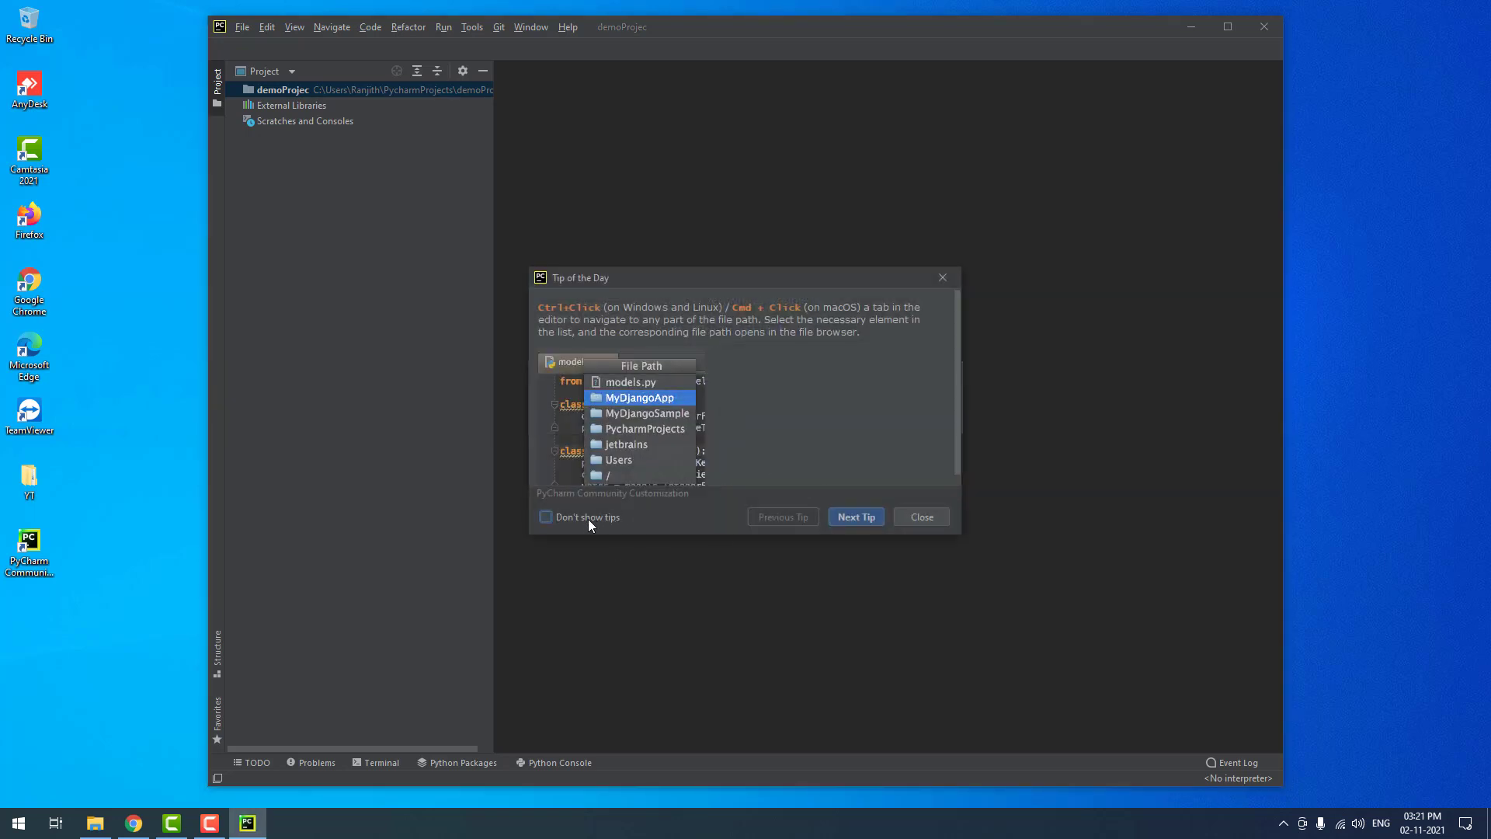
# Step: Dismiss the Tip of the Day and respond to the Windows permission request for the Python 3.9 installation
pyautogui.click(926, 518)
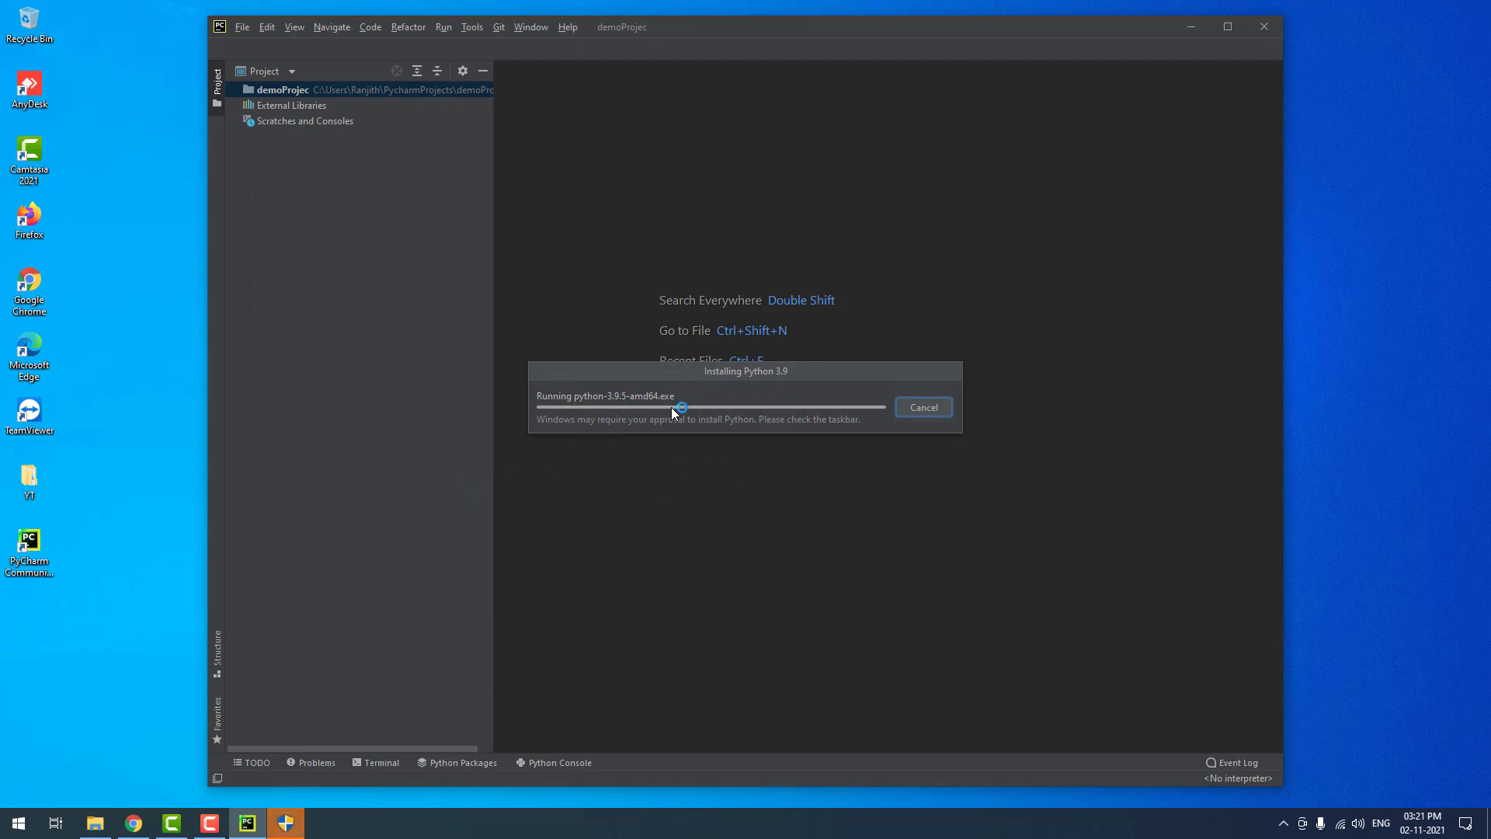
pyautogui.click(289, 823)
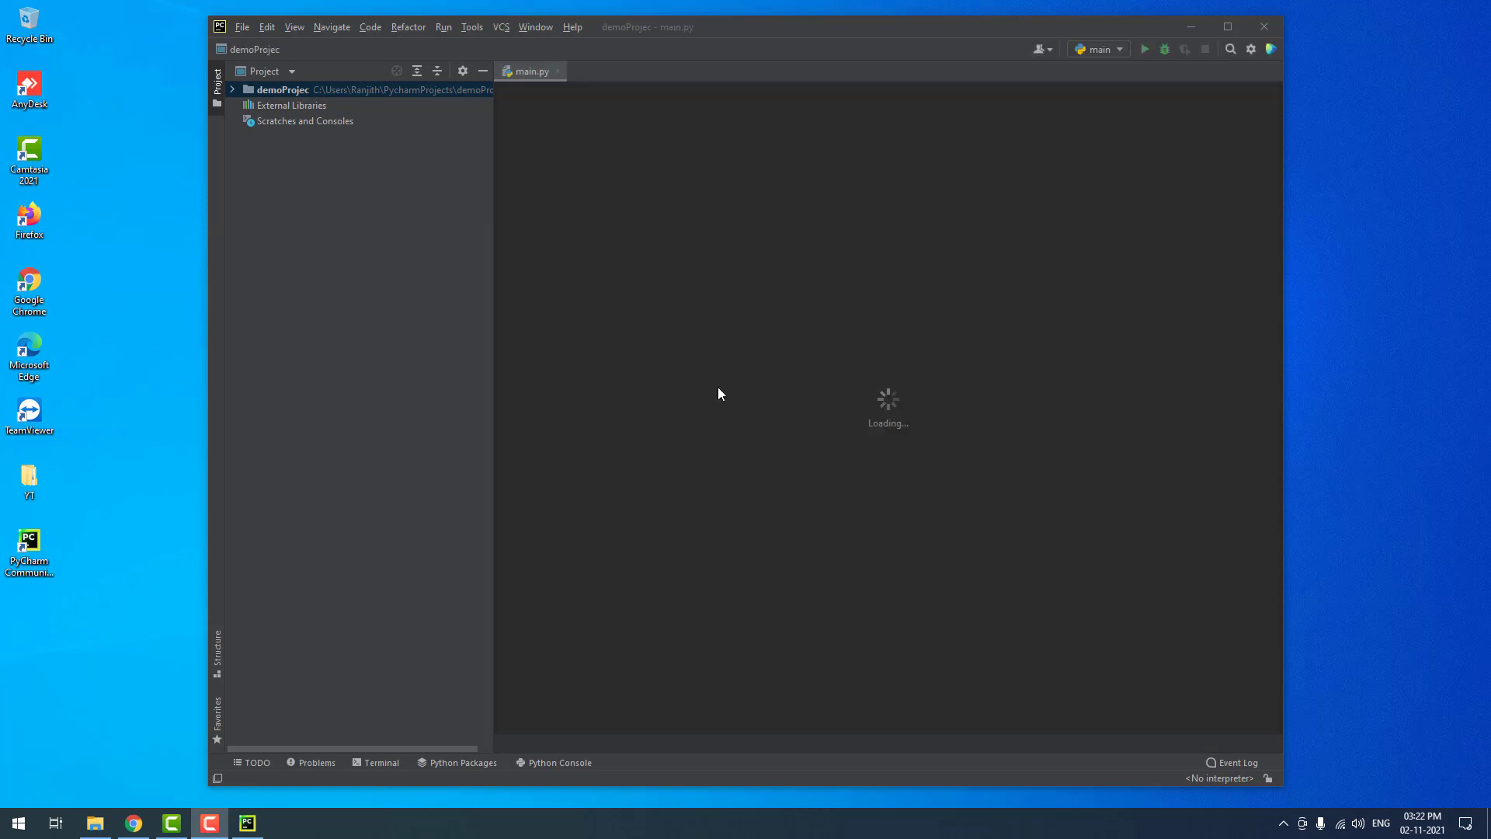
# Step: Maximize the project window and replace the print_hi argument 'PyCharm' in main.py with 'Coding Diksha'
pyautogui.click(1216, 33)
pyautogui.click(510, 331)
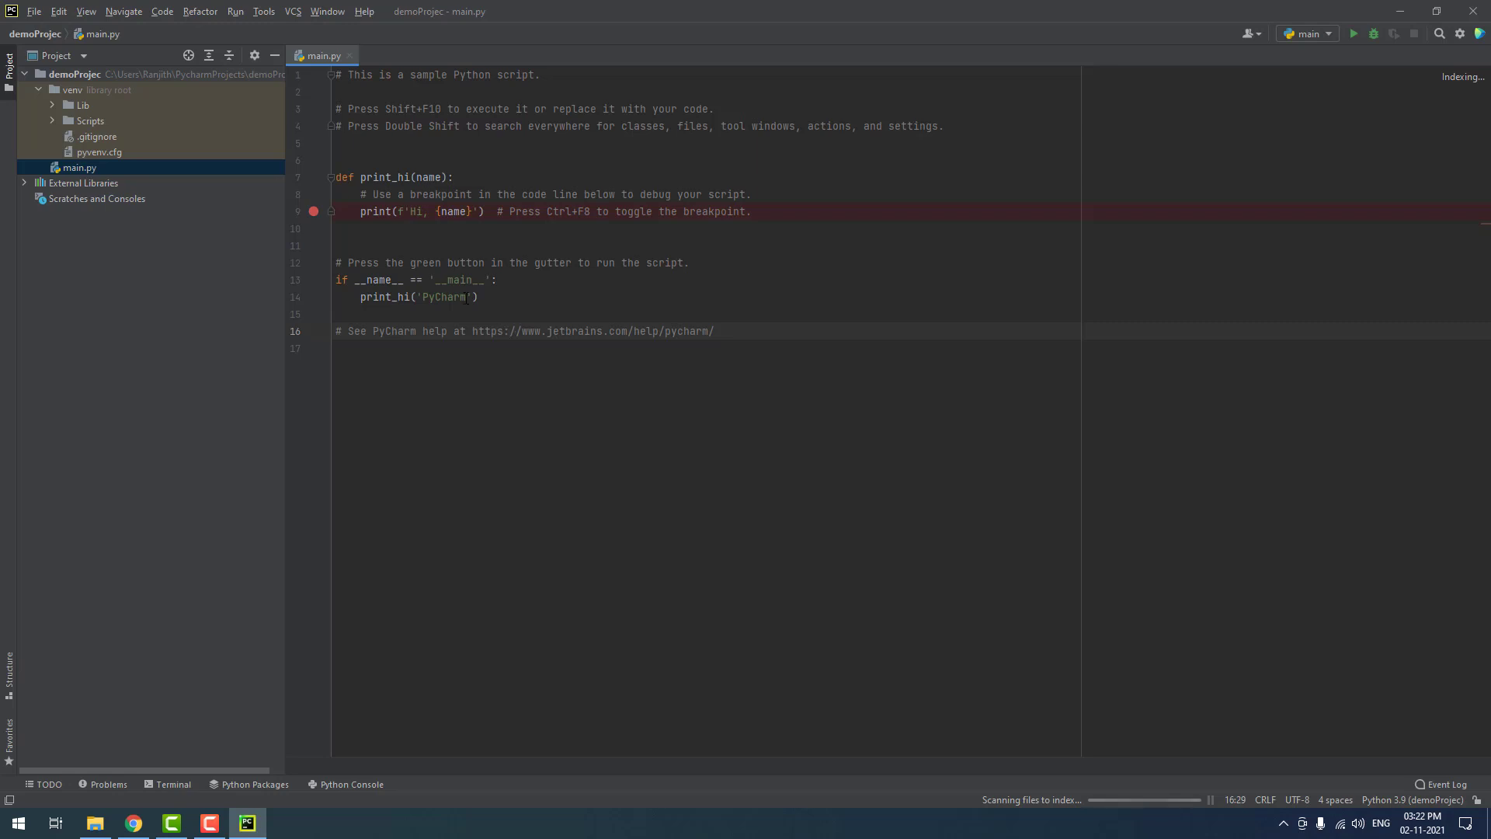
pyautogui.moveTo(466, 298); pyautogui.dragTo(423, 298)
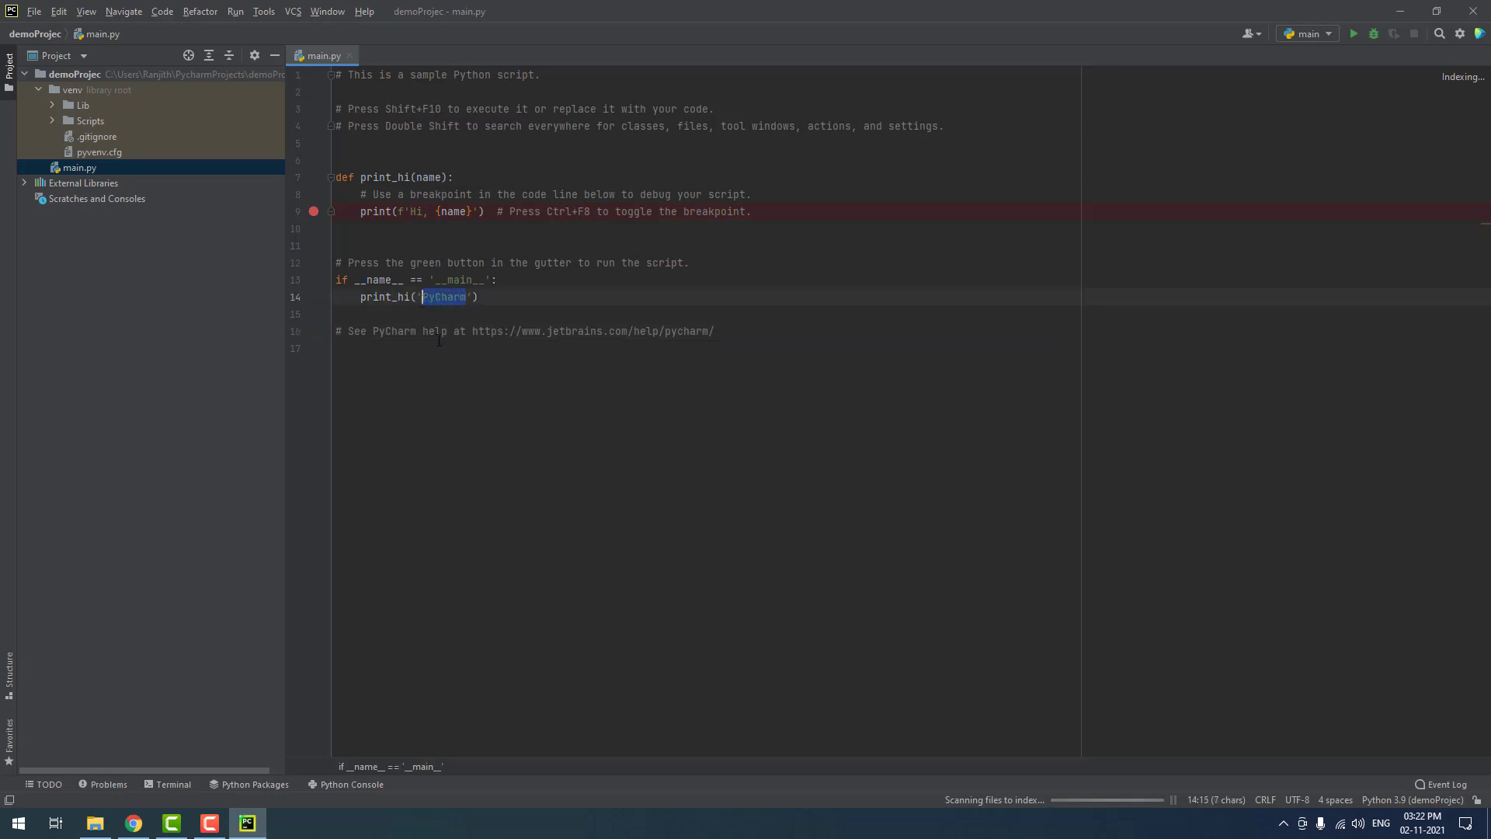
pyautogui.write('Coding Diks')
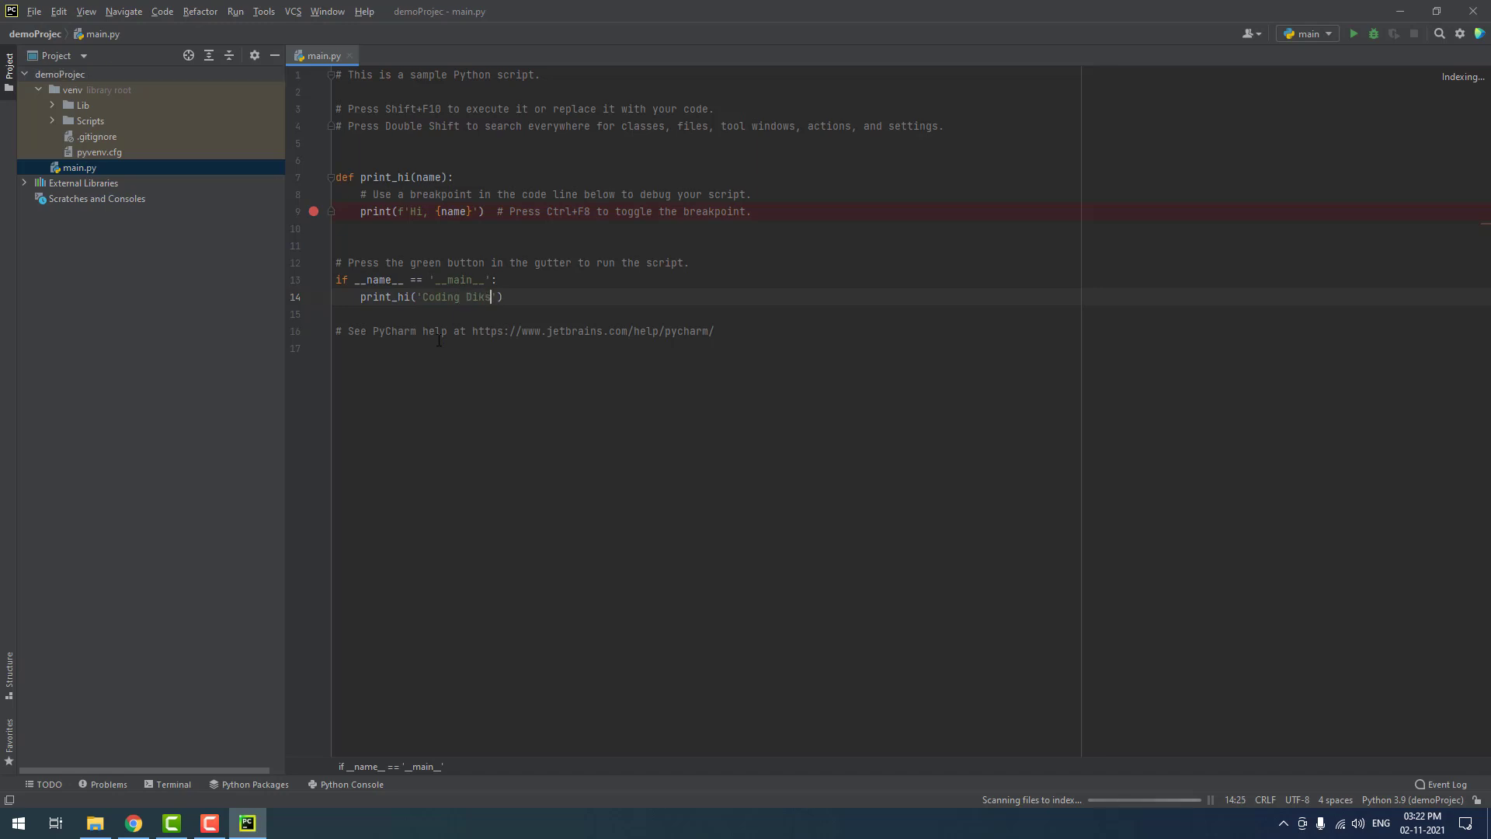
pyautogui.write('ha')
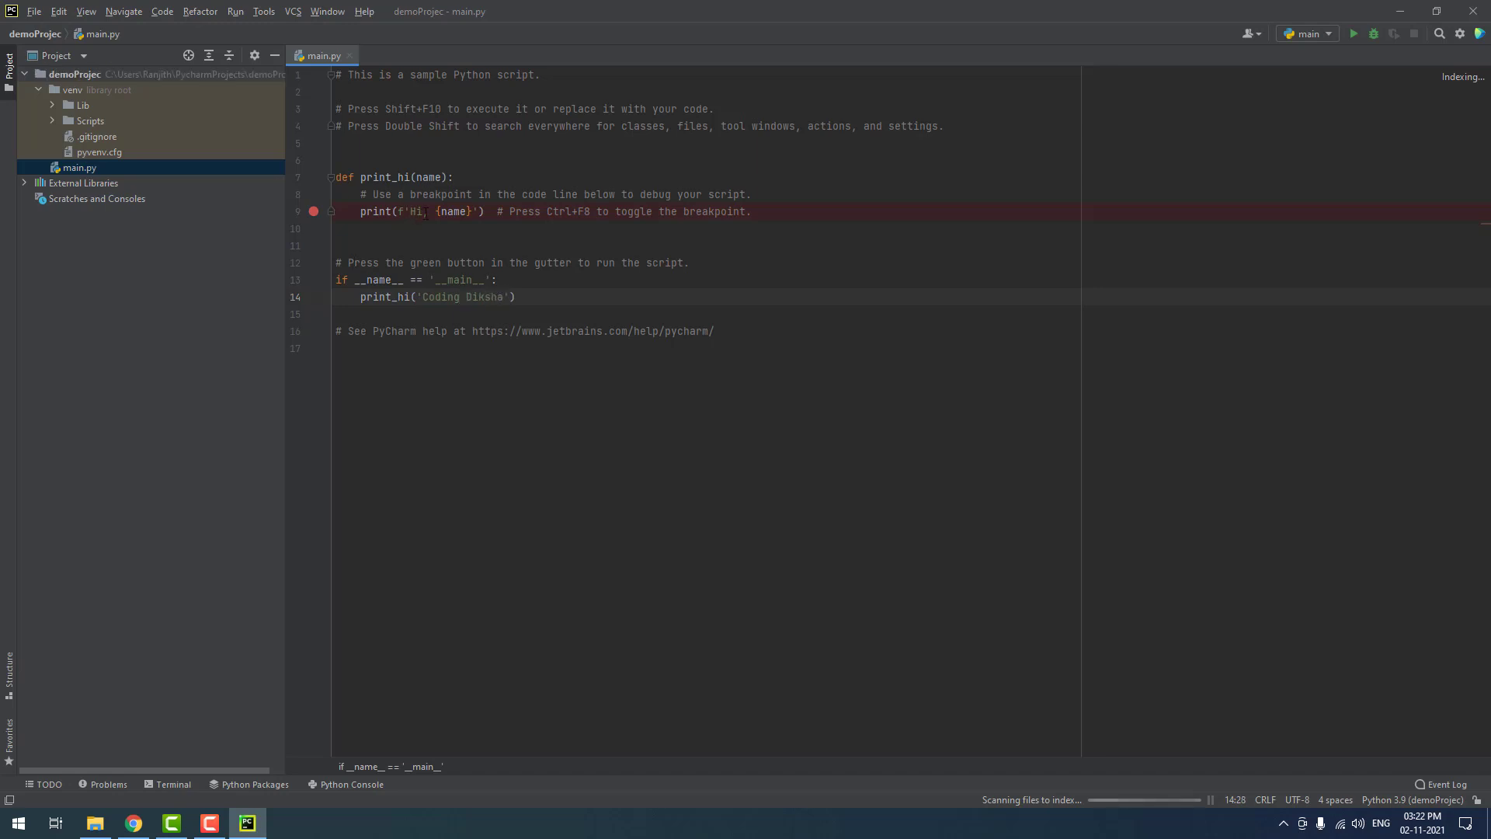
# Step: Replace the greeting word Hi in the print statement of the print_hi function with Welcome
pyautogui.click(424, 212)
pyautogui.press('BackSpace')
pyautogui.press('BackSpace')
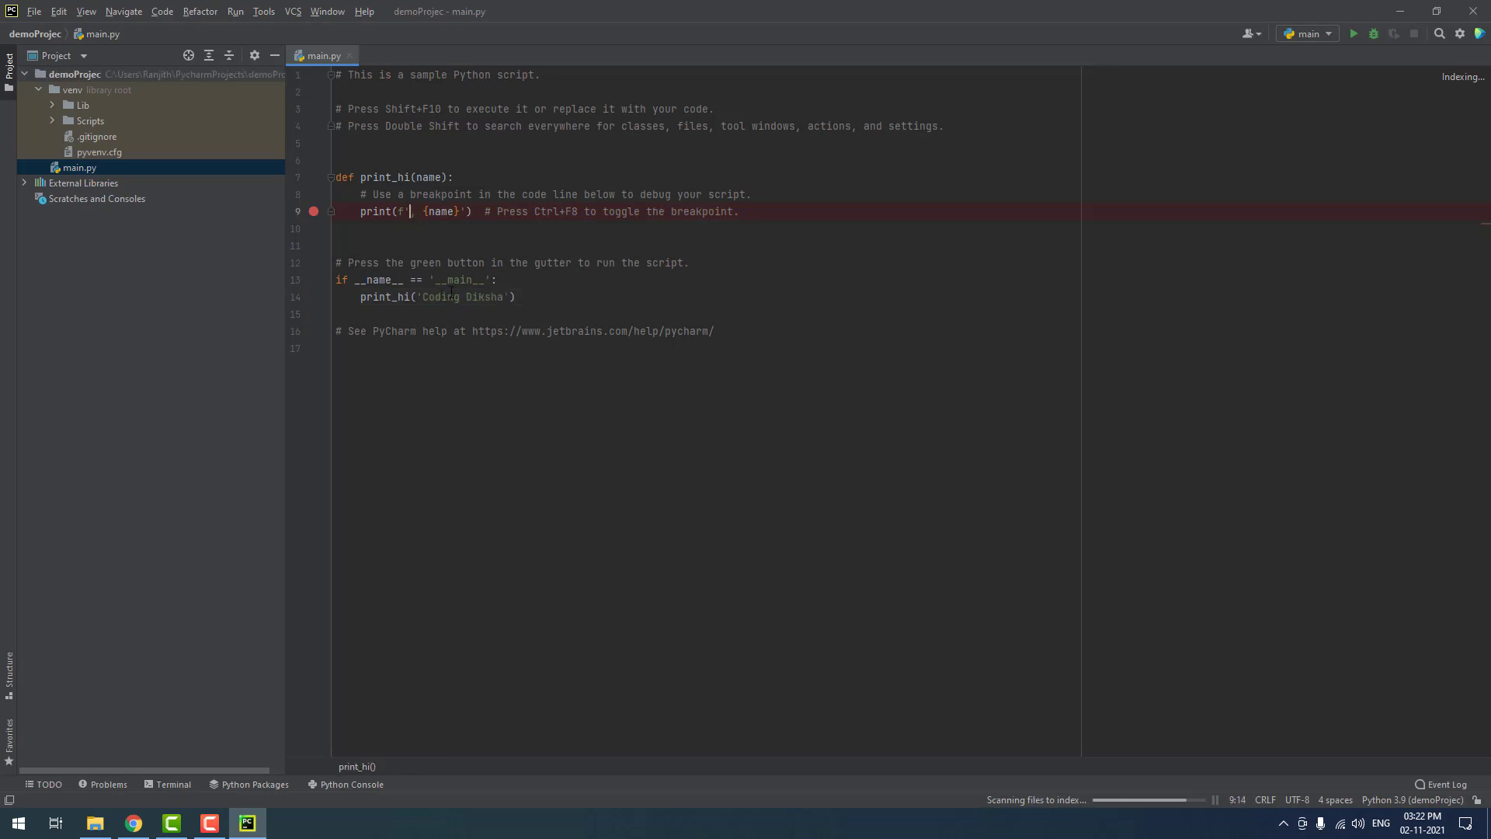
pyautogui.write('Welcome')
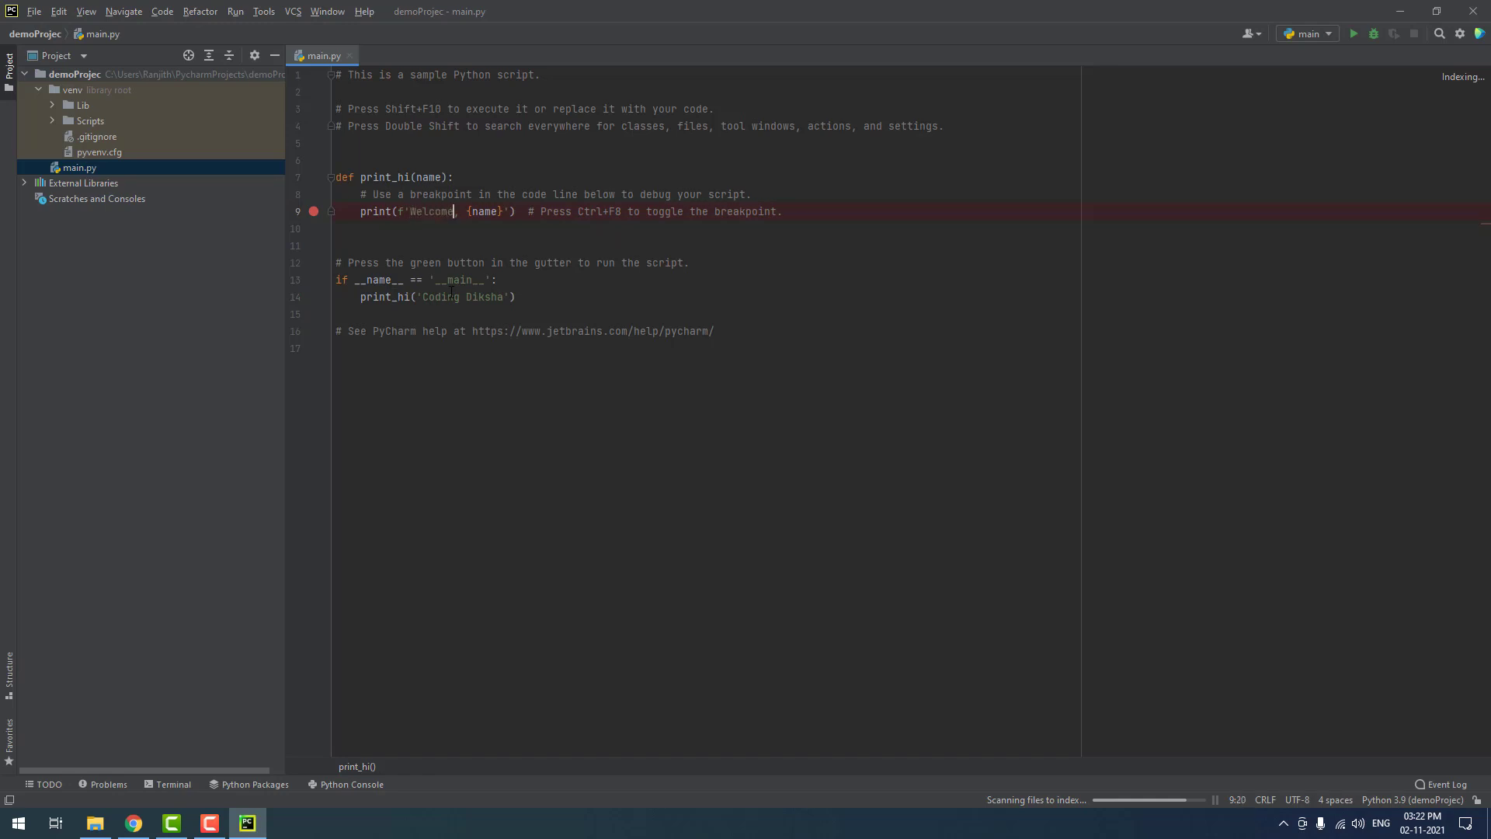
pyautogui.click(532, 245)
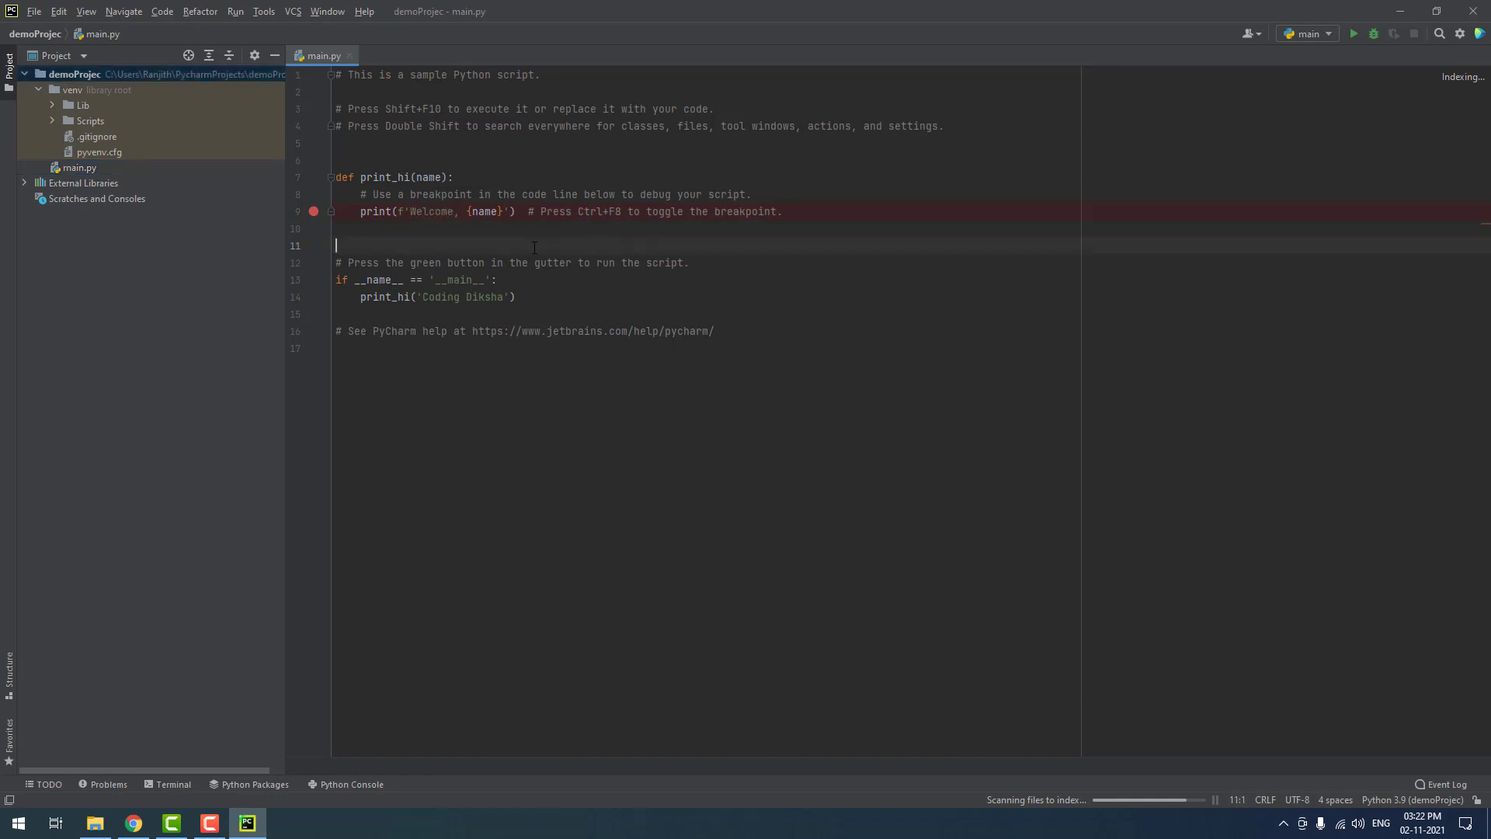
# Step: Run the main.py script with the main configuration, and minimize the project window to the desktop
pyautogui.click(1353, 35)
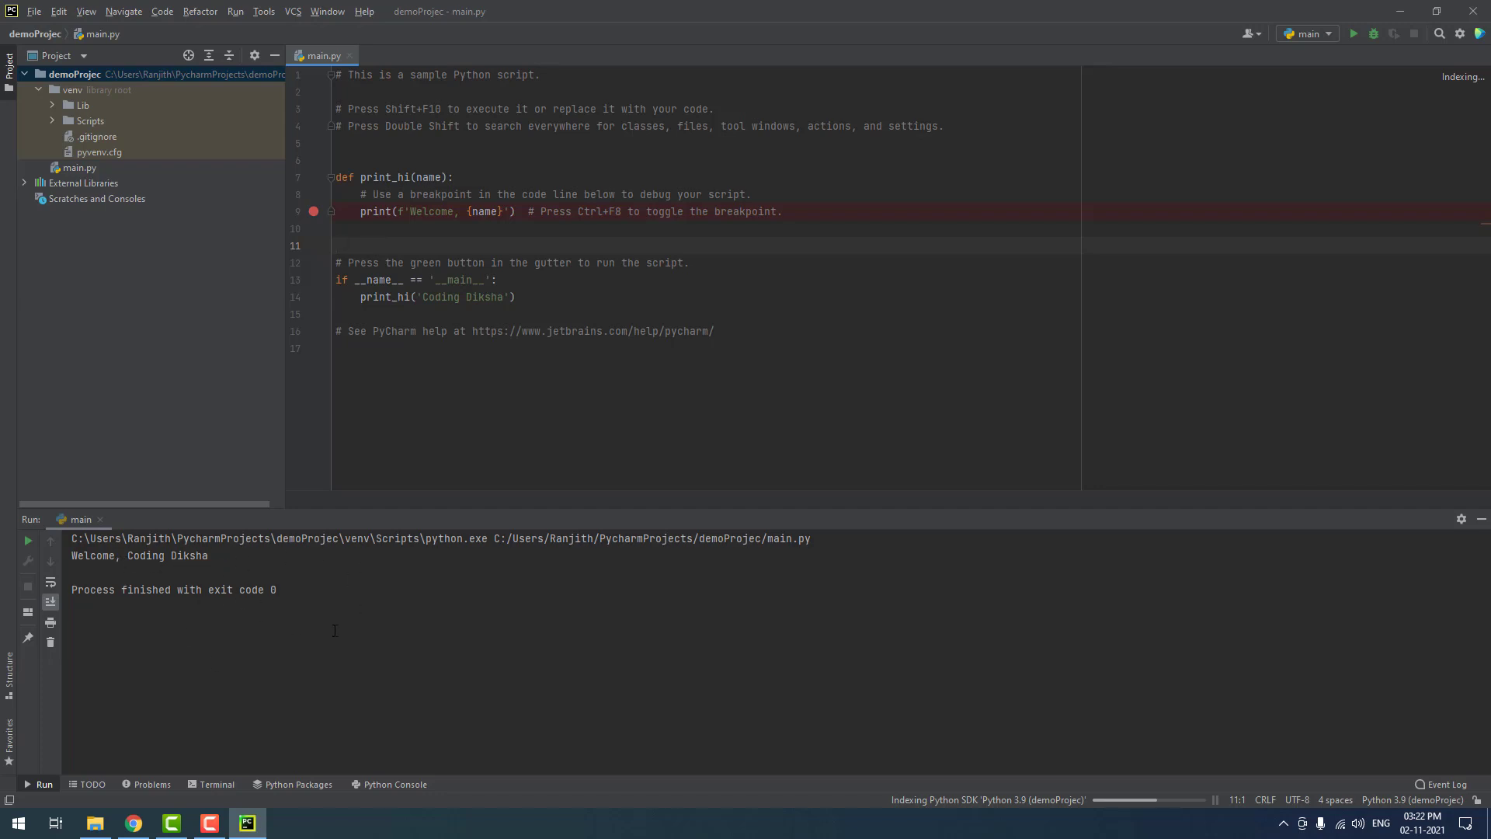
pyautogui.click(1401, 11)
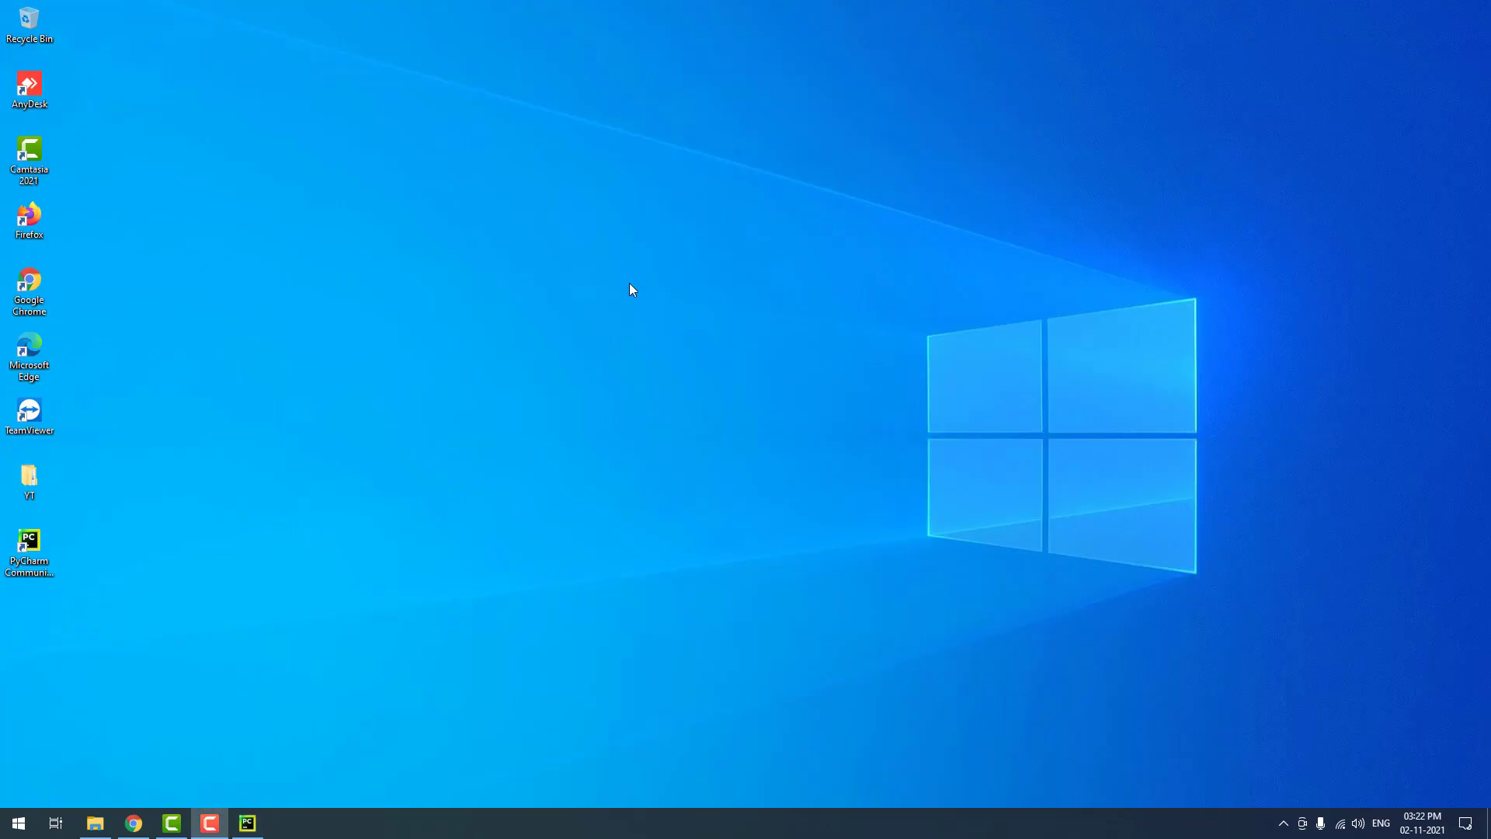